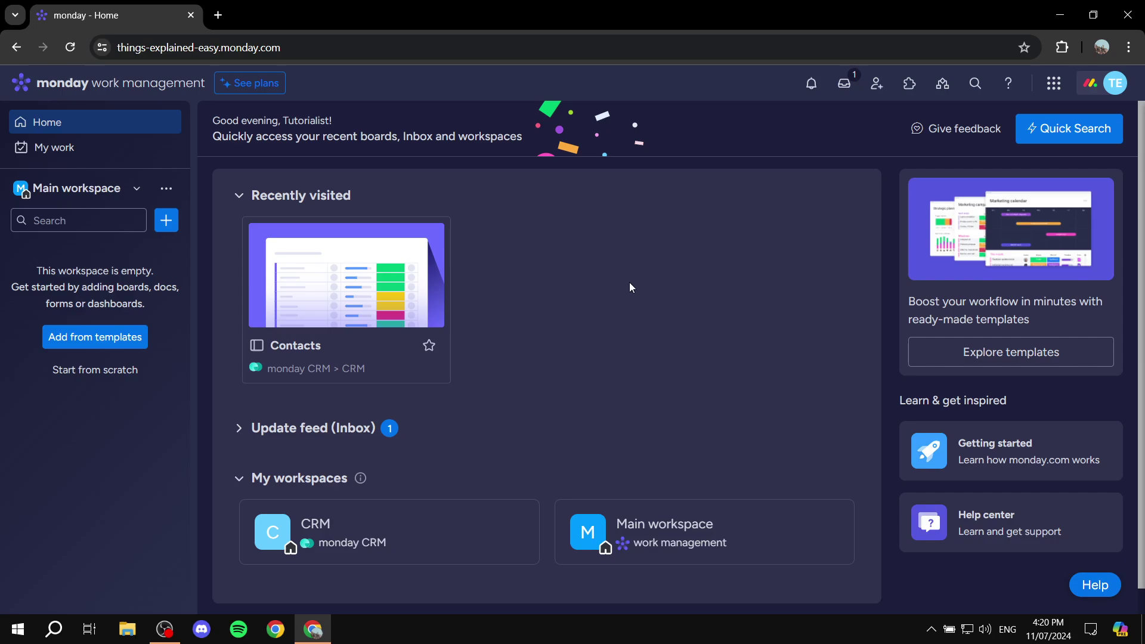
- Create a board from scratch in the main workspace and rename its first group to Group 1
{"action": "left_click", "coordinate": [84, 371]}
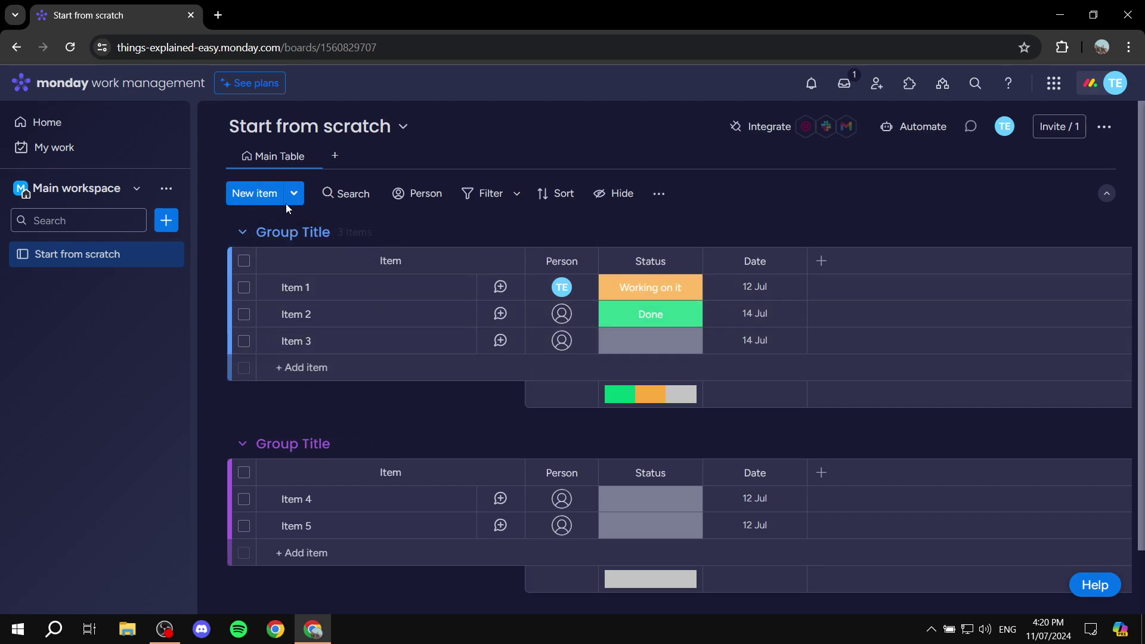
{"action": "left_click", "coordinate": [365, 230]}
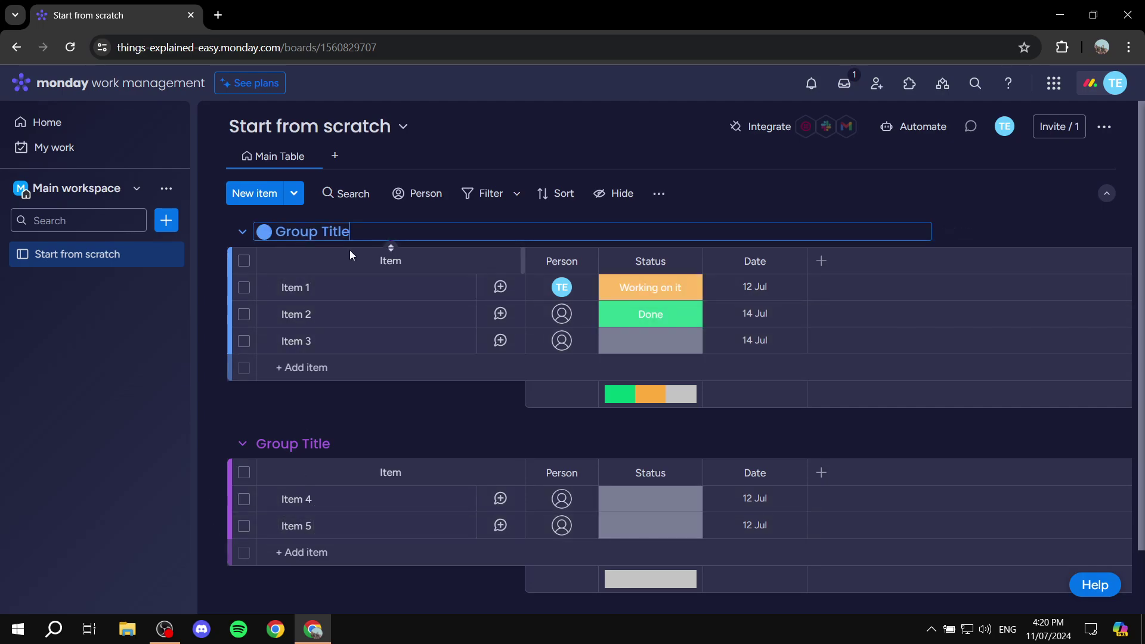
{"action": "key", "text": "BackSpace"}
- Rename the board's second group to Group 2
{"action": "left_click", "coordinate": [322, 443]}
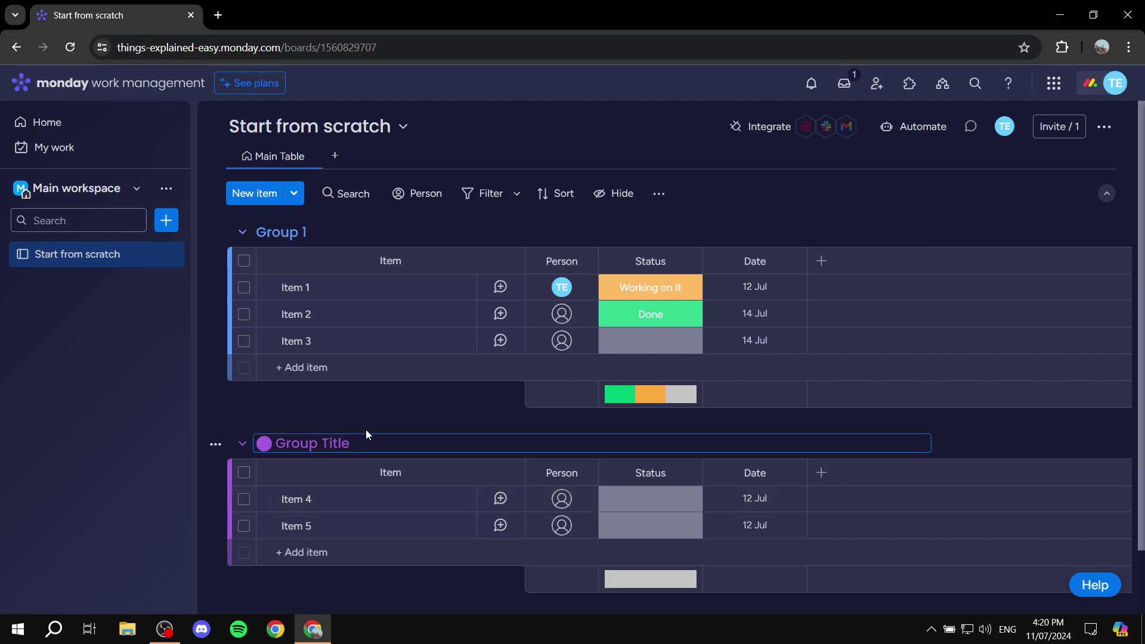
{"action": "key", "text": "BackSpace"}
{"action": "key", "text": "BackSpace"}
{"action": "key", "text": "BackSpace"}
{"action": "type", "text": "2"}
{"action": "left_click", "coordinate": [362, 403]}
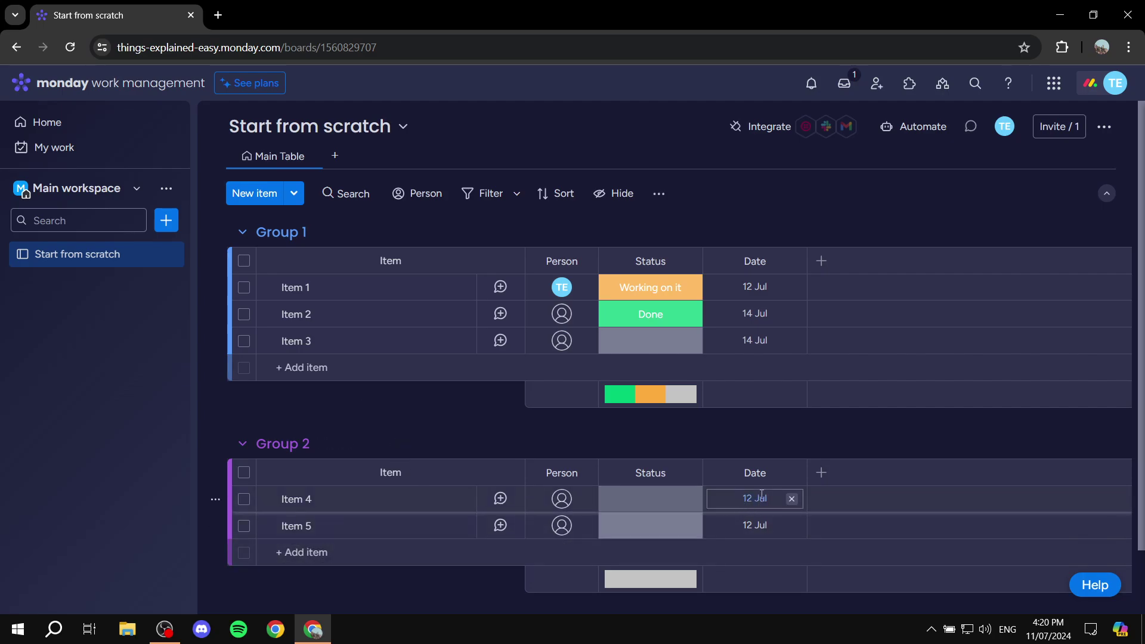
- Delete the Date column from the board
{"action": "left_click", "coordinate": [792, 474]}
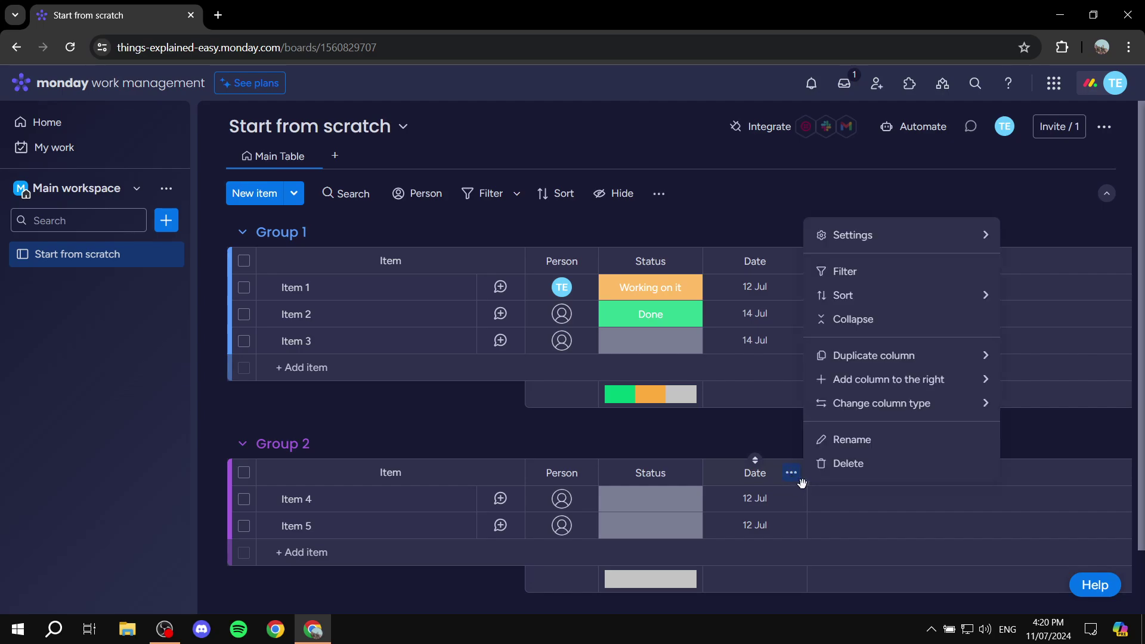
{"action": "left_click", "coordinate": [836, 465]}
{"action": "left_click", "coordinate": [759, 178]}
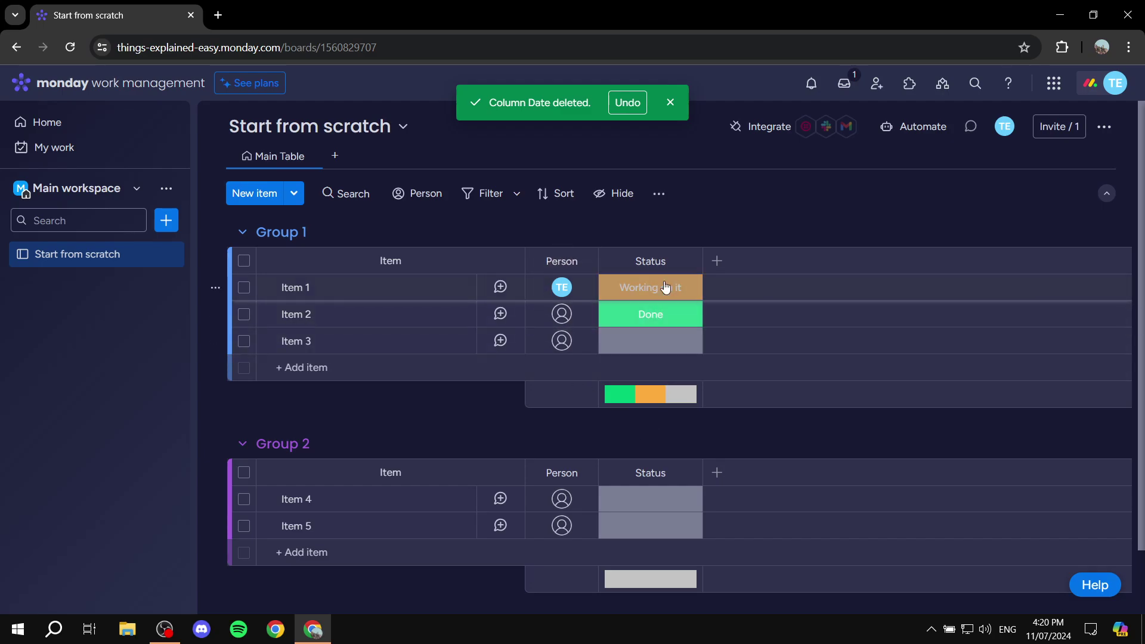
{"action": "scroll", "coordinate": [346, 375], "scroll_direction": "down", "scroll_amount": 1}
{"action": "scroll", "coordinate": [358, 434], "scroll_direction": "up", "scroll_amount": 1}
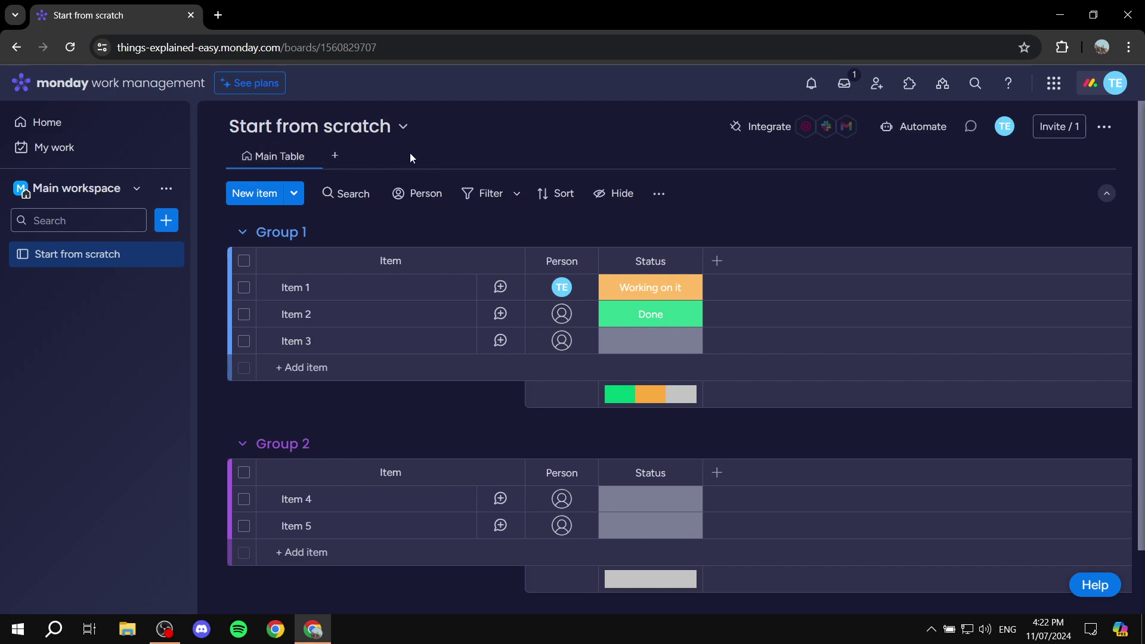
- Add a Calendar view to the board and dismiss the widget tip
{"action": "left_click", "coordinate": [343, 159]}
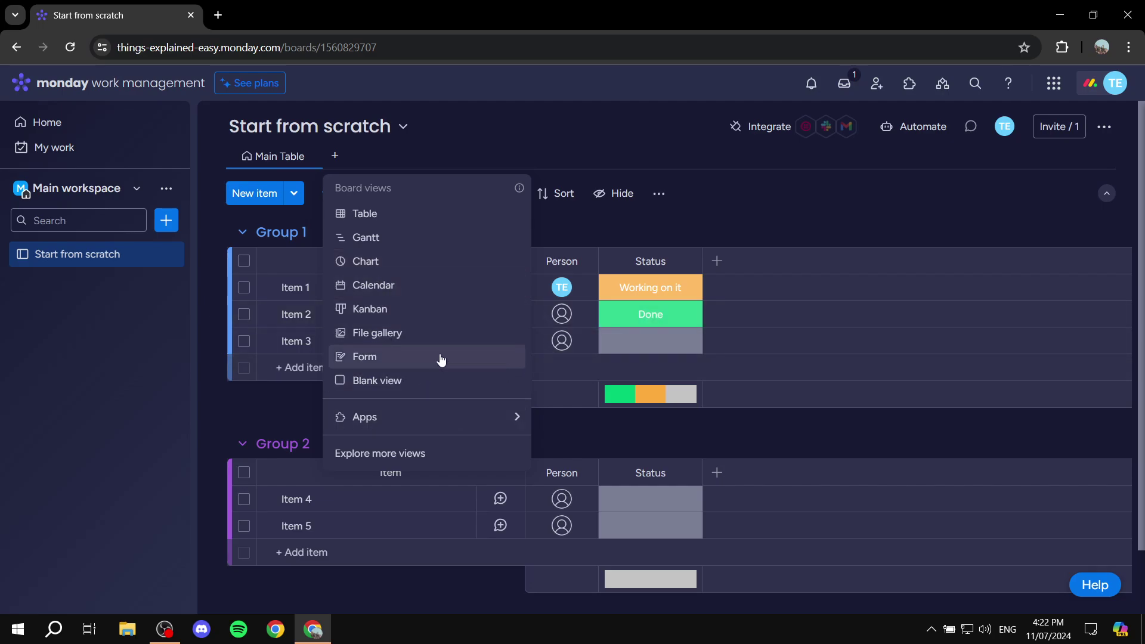
{"action": "left_click", "coordinate": [422, 289]}
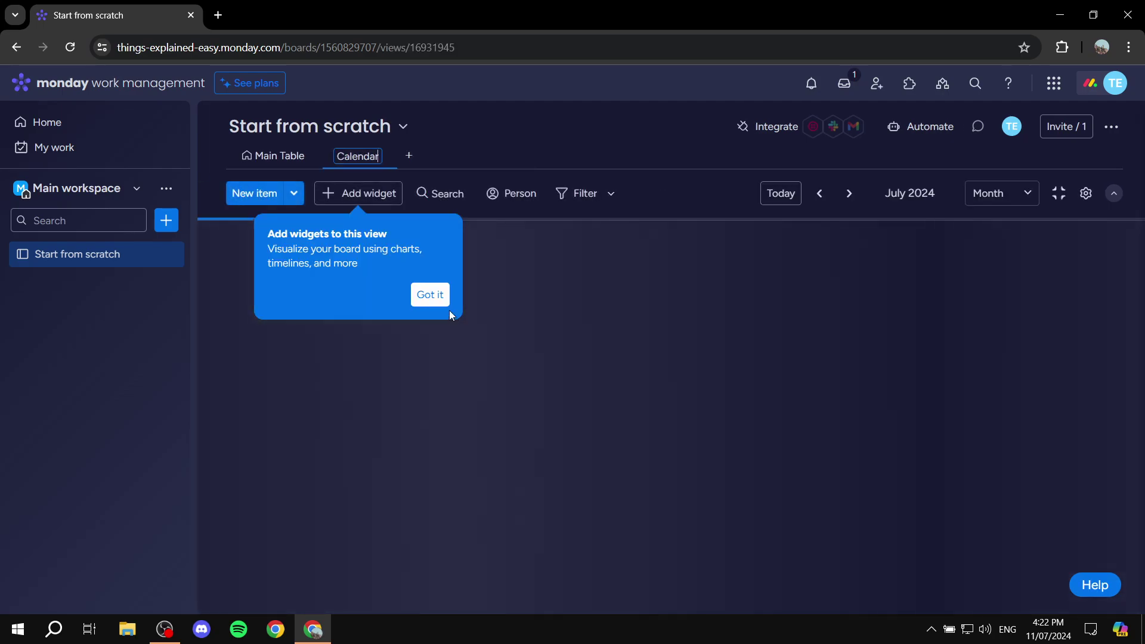
{"action": "left_click", "coordinate": [441, 296]}
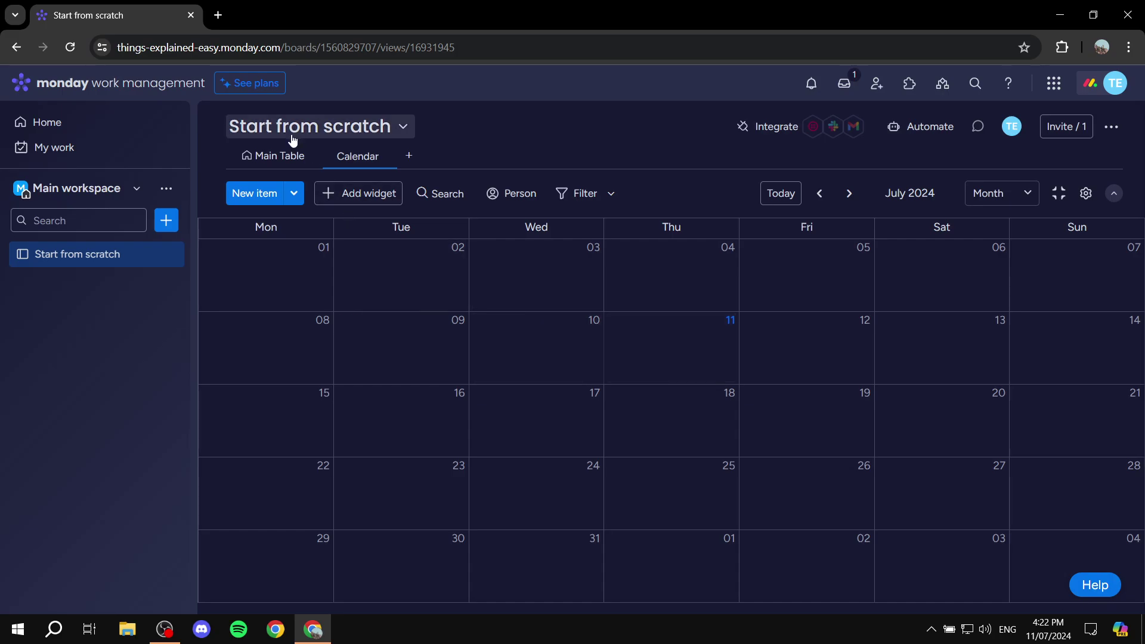
- Compare the board's main table with its calendar to check how items are scheduled
{"action": "left_click", "coordinate": [279, 158]}
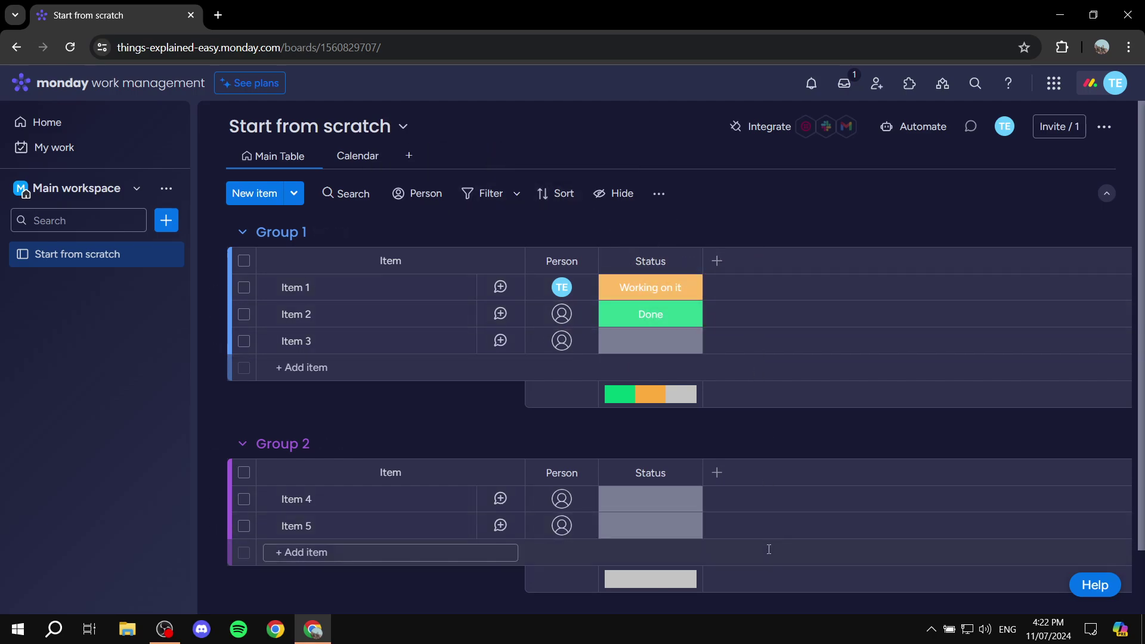
{"action": "left_click", "coordinate": [354, 160]}
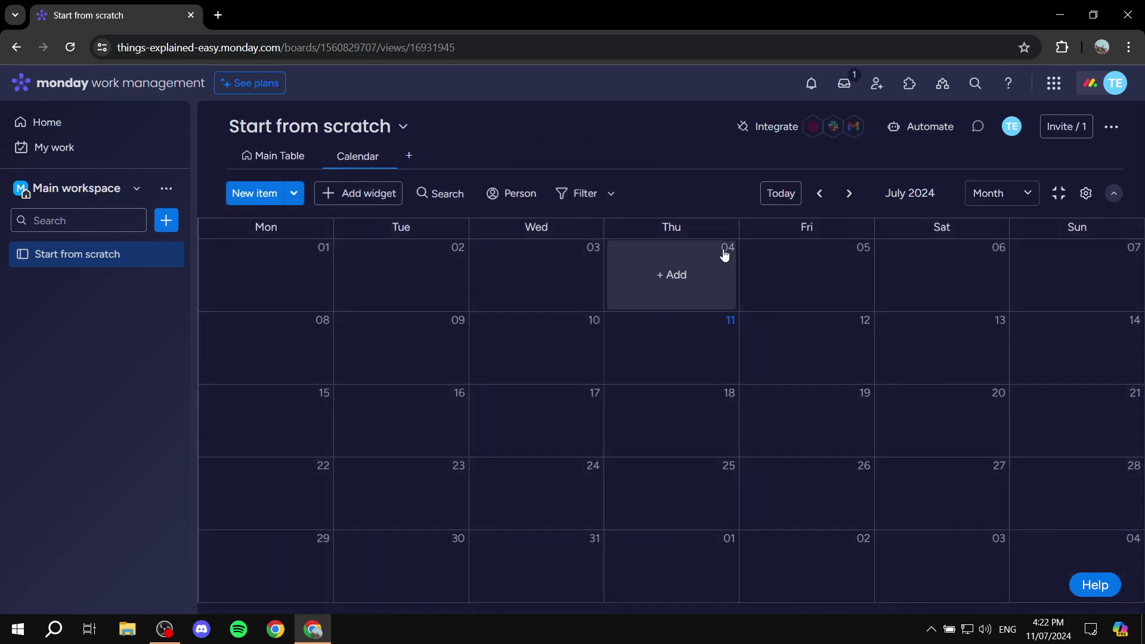
{"action": "mouse_move", "coordinate": [790, 266]}
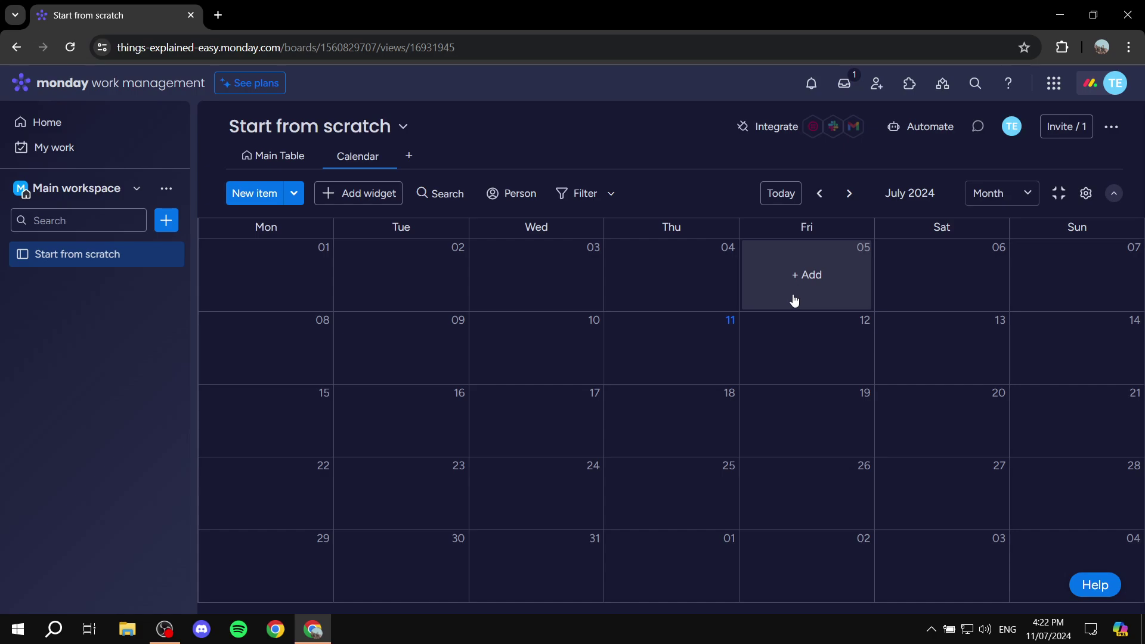
- Add a Date column after the Status column in the main table
{"action": "left_click", "coordinate": [265, 157]}
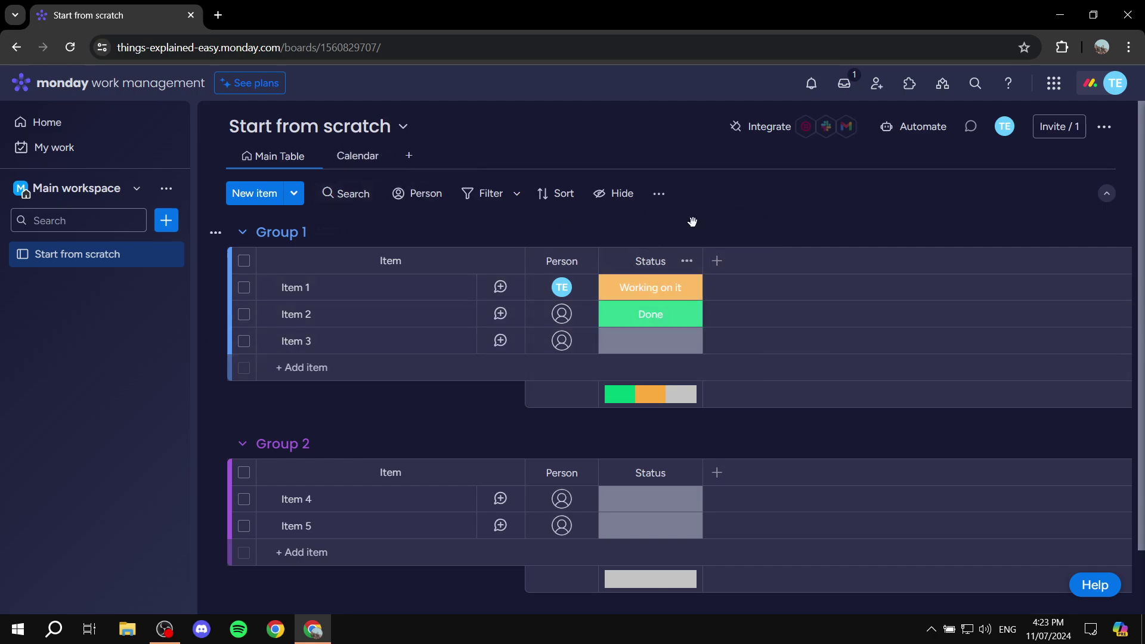
{"action": "left_click", "coordinate": [716, 263]}
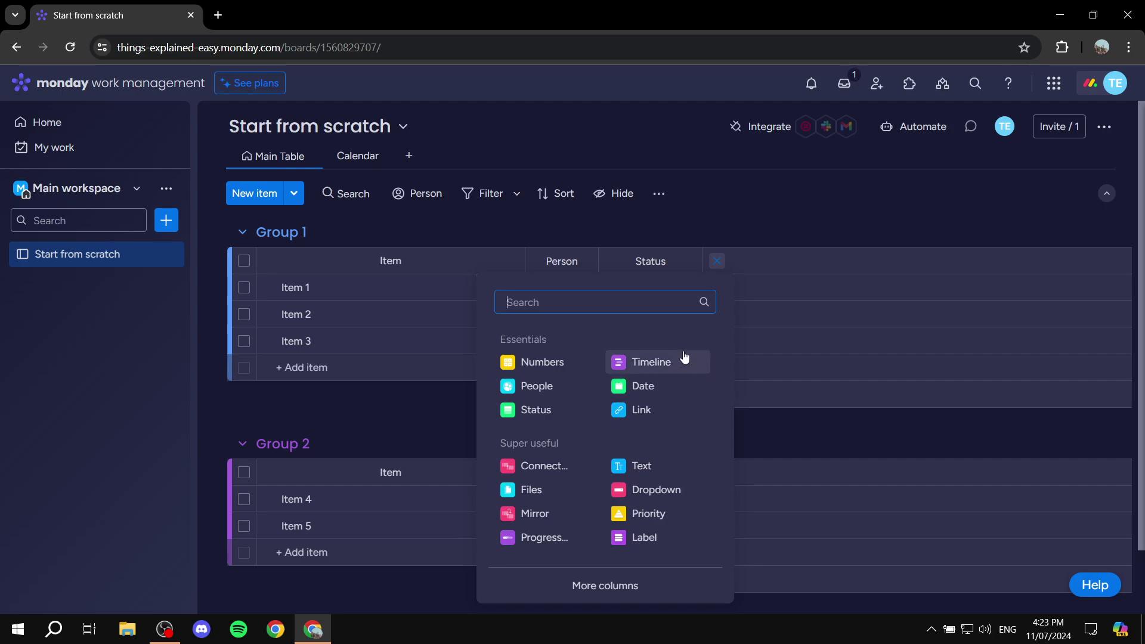
{"action": "type", "text": "date"}
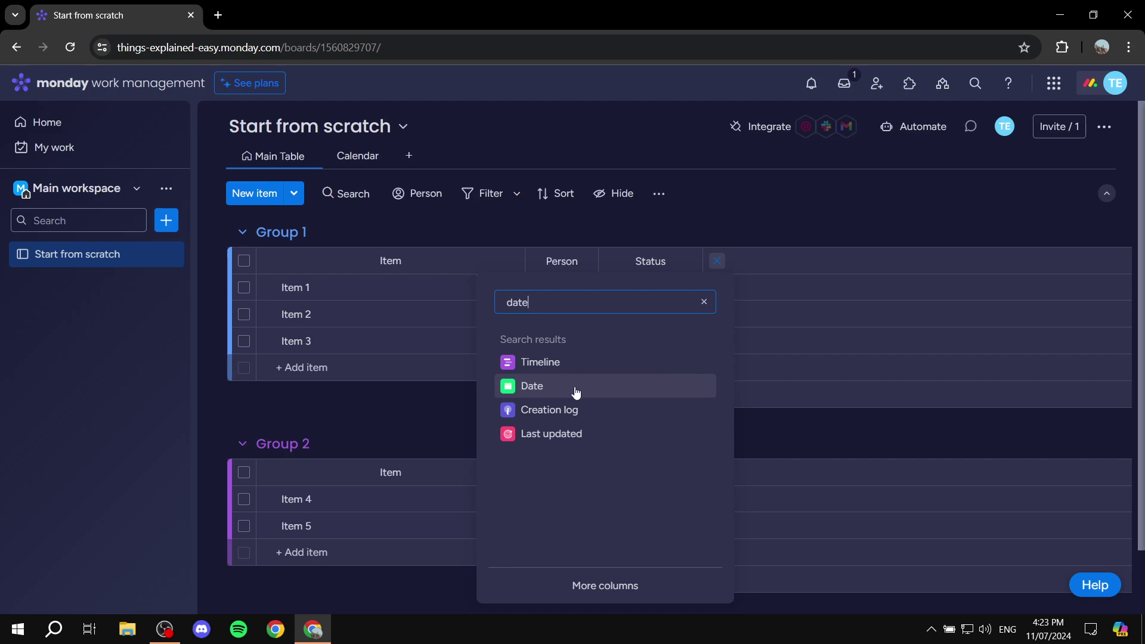
{"action": "left_click", "coordinate": [494, 380]}
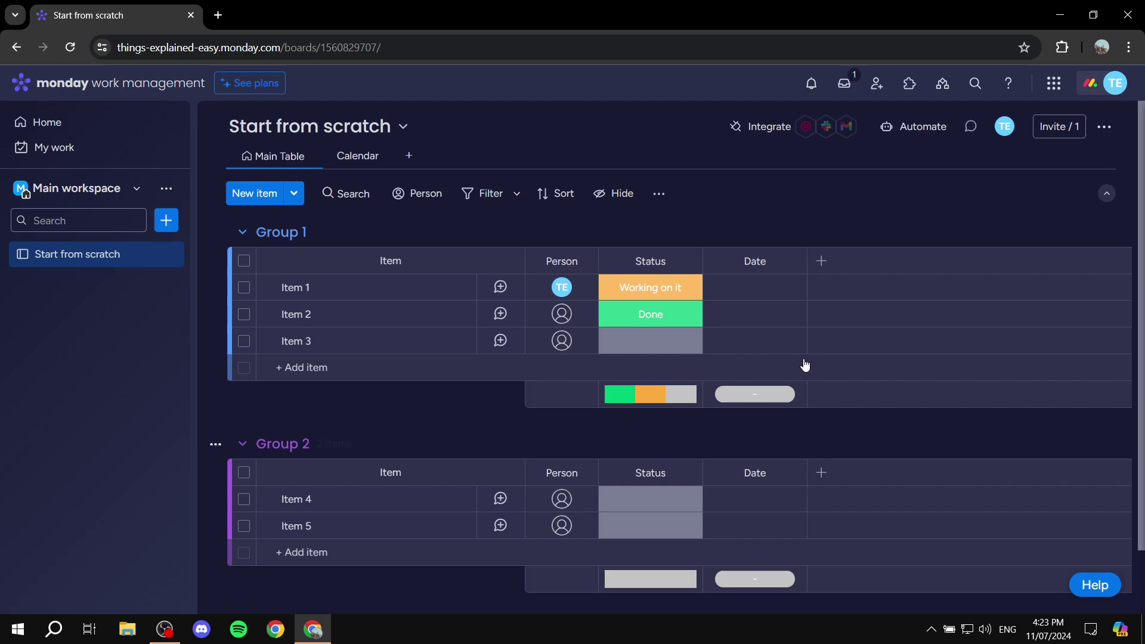
- Rename Item 1 in Group 1 to "Water the plants"
{"action": "left_click", "coordinate": [450, 287]}
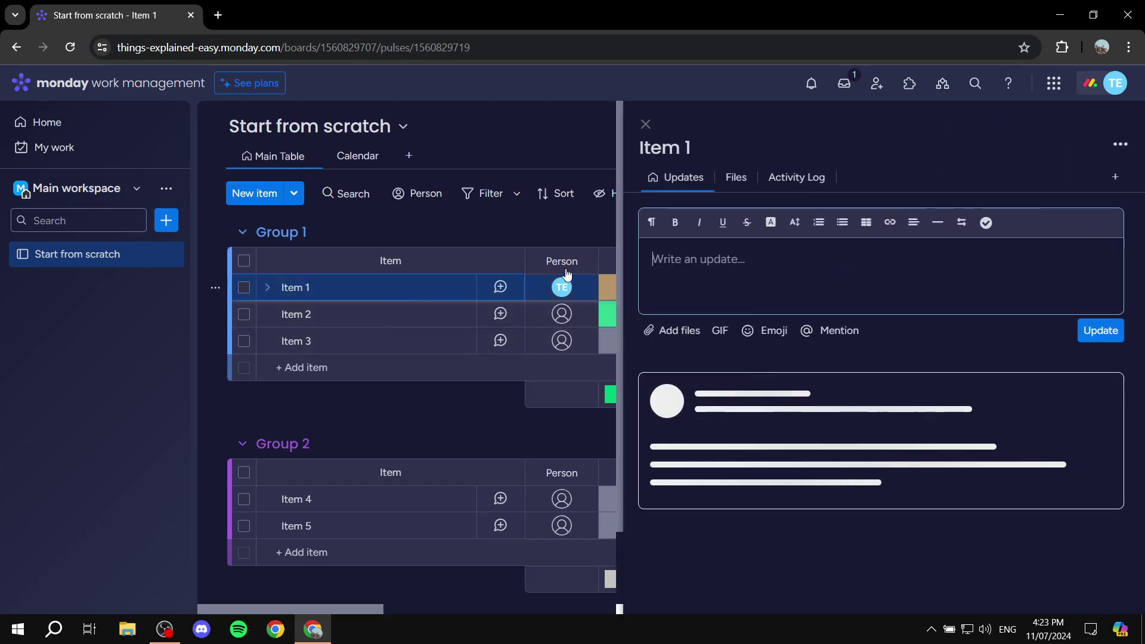
{"action": "left_click", "coordinate": [707, 149]}
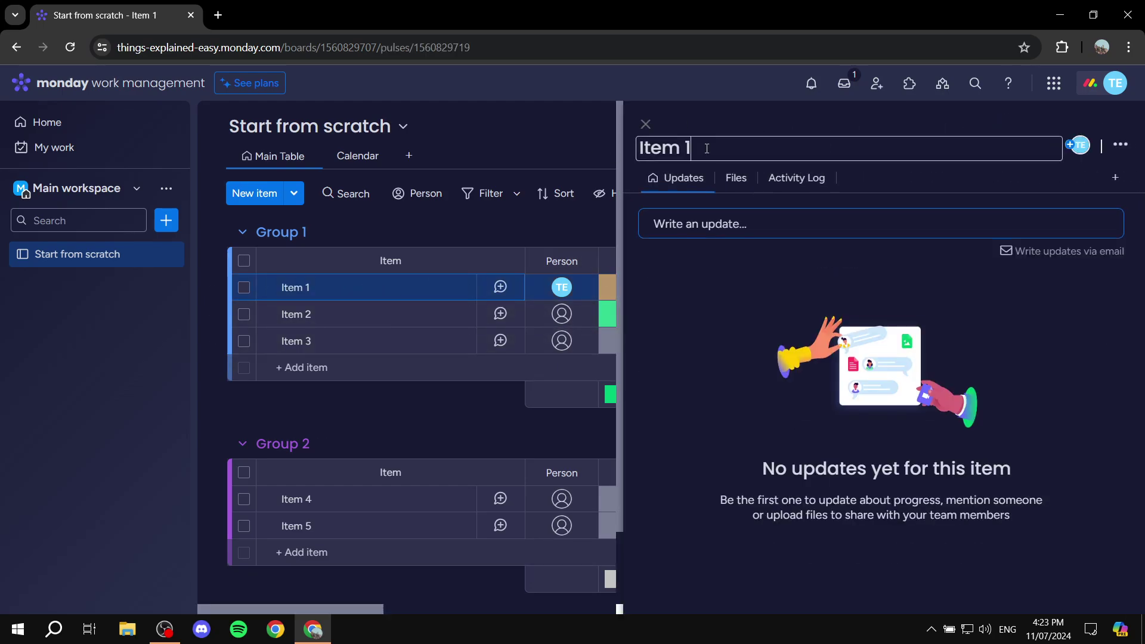
{"action": "key", "text": "BackSpace"}
{"action": "key", "text": "BackSpace"}
{"action": "key", "text": "BackSpace"}
{"action": "key", "text": "BackSpace"}
{"action": "key", "text": "BackSpace"}
{"action": "key", "text": "BackSpace"}
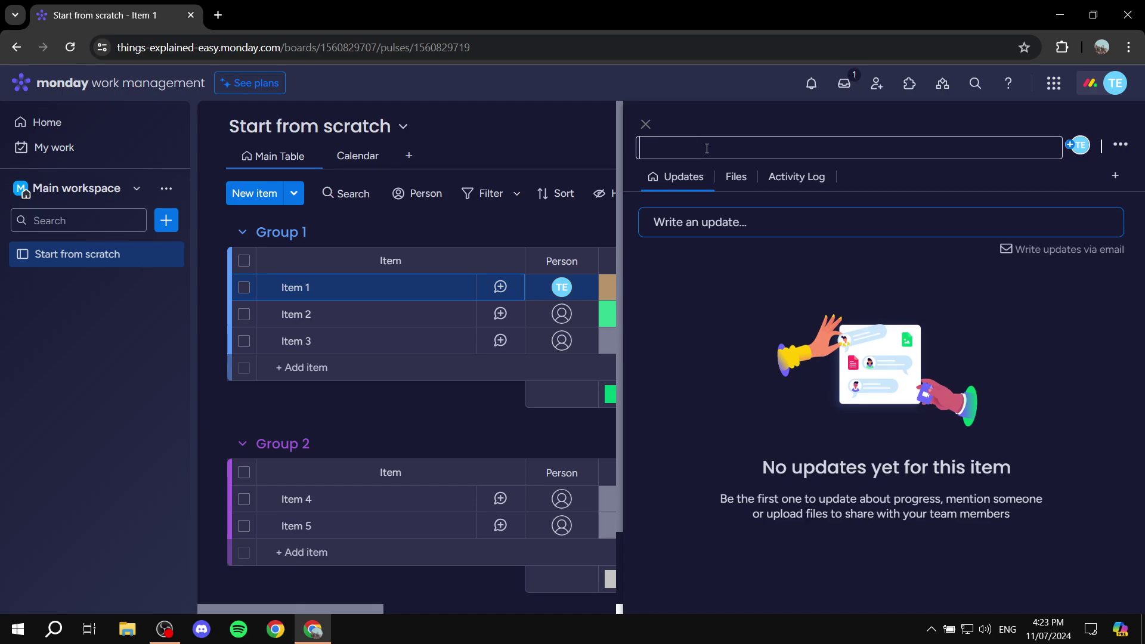
{"action": "type", "text": "Water the "}
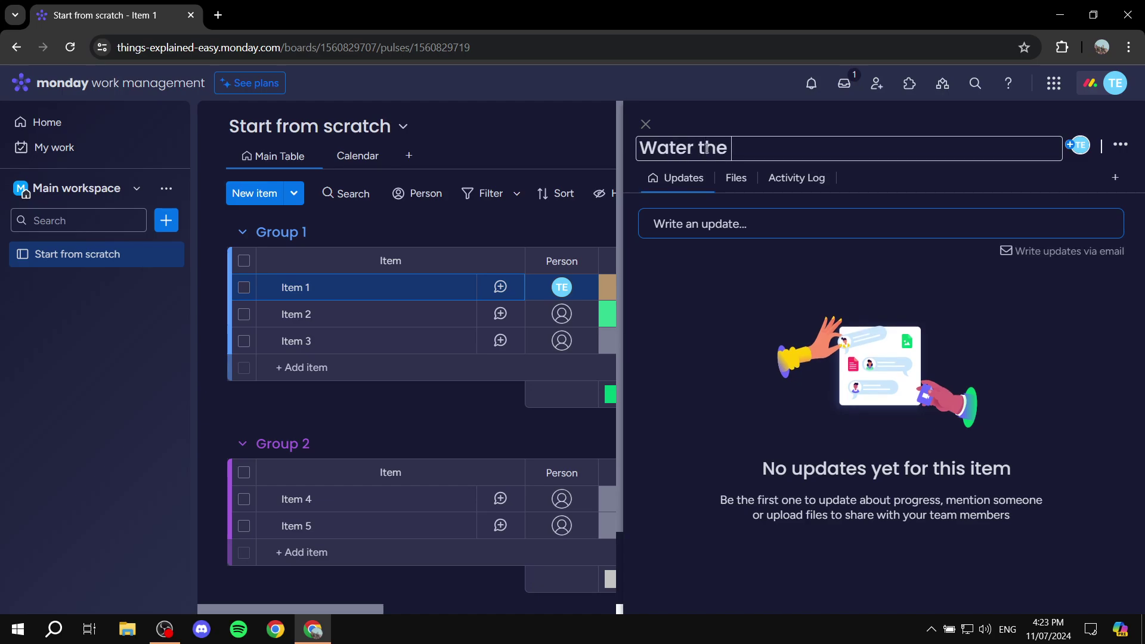
{"action": "type", "text": "plants"}
{"action": "key", "text": "Return"}
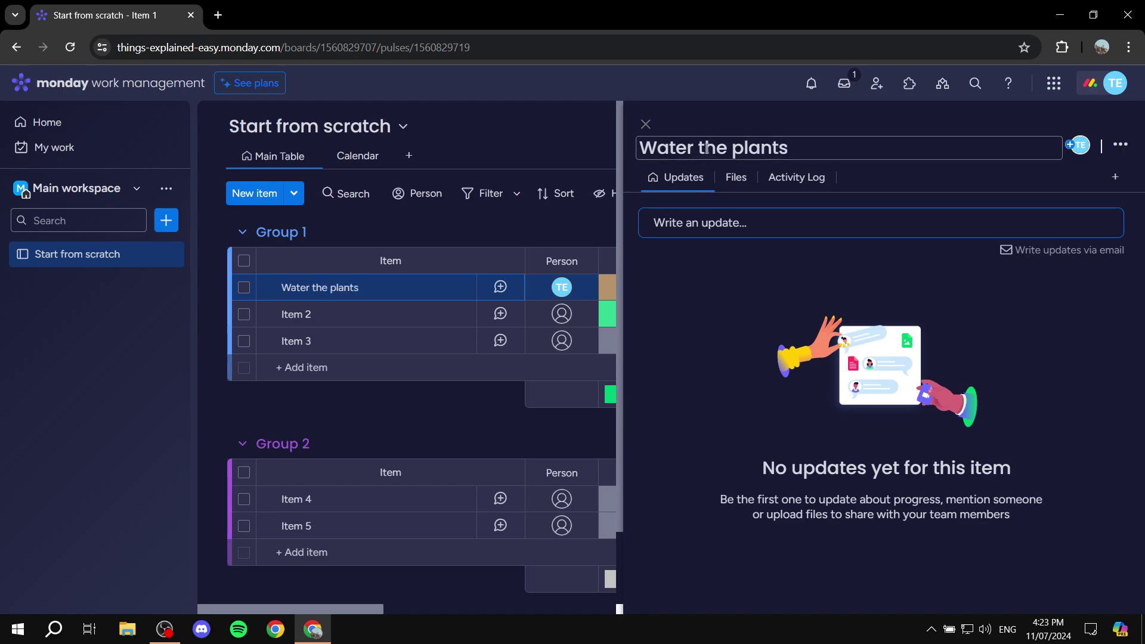
- Rename Item 2 in Group 1 to "Write a script"
{"action": "left_click", "coordinate": [323, 315]}
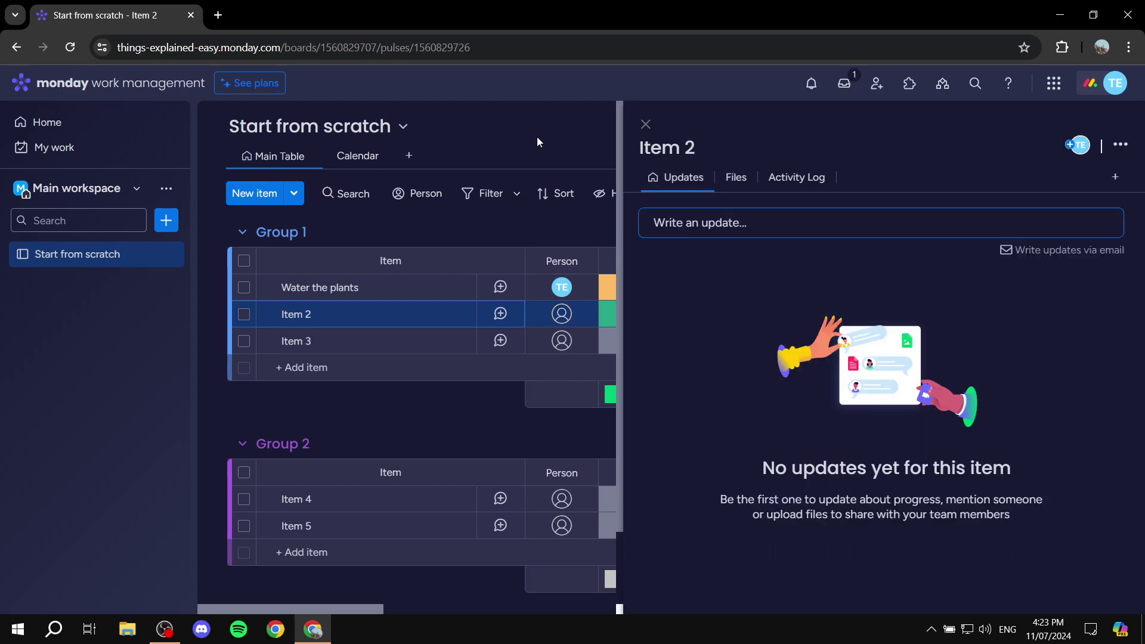
{"action": "left_click", "coordinate": [715, 146]}
{"action": "key", "text": "BackSpace"}
{"action": "key", "text": "BackSpace"}
{"action": "key", "text": "BackSpace"}
{"action": "key", "text": "BackSpace"}
{"action": "key", "text": "BackSpace"}
{"action": "key", "text": "BackSpace"}
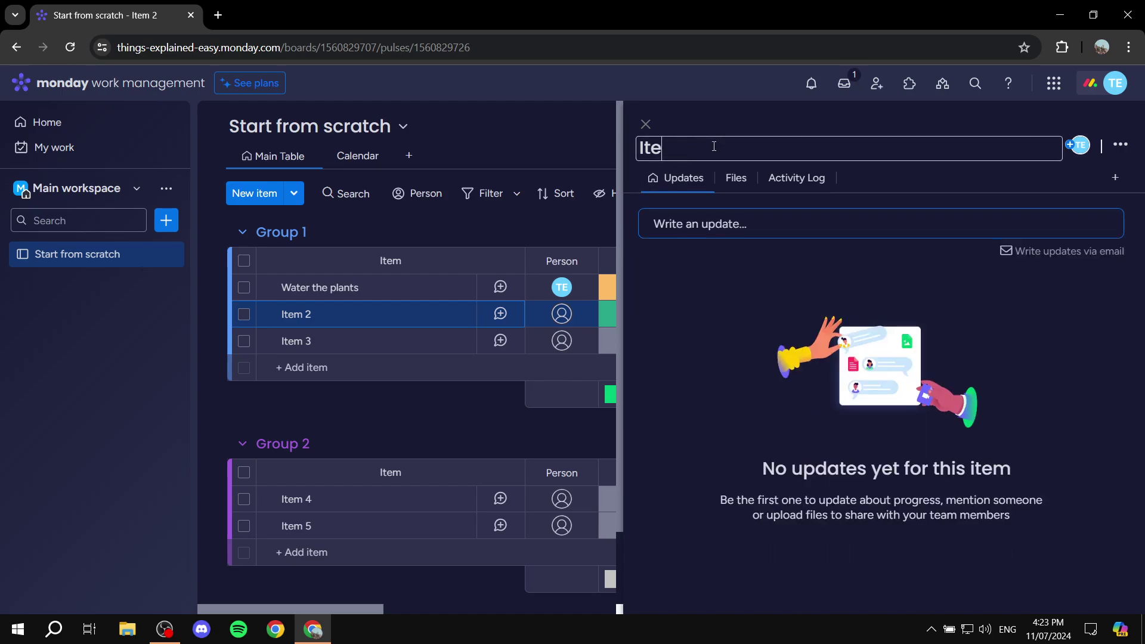
{"action": "type", "text": "Write a script"}
{"action": "key", "text": "Return"}
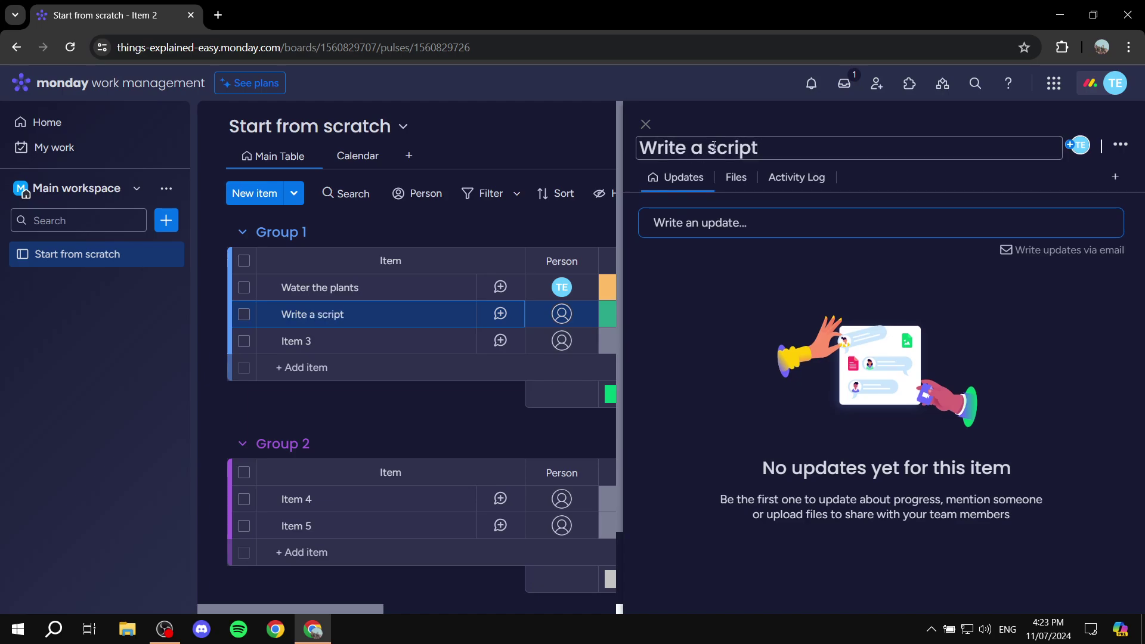
- Rename Item 3 in Group 1 to "Buy stuff"
{"action": "left_click", "coordinate": [317, 350]}
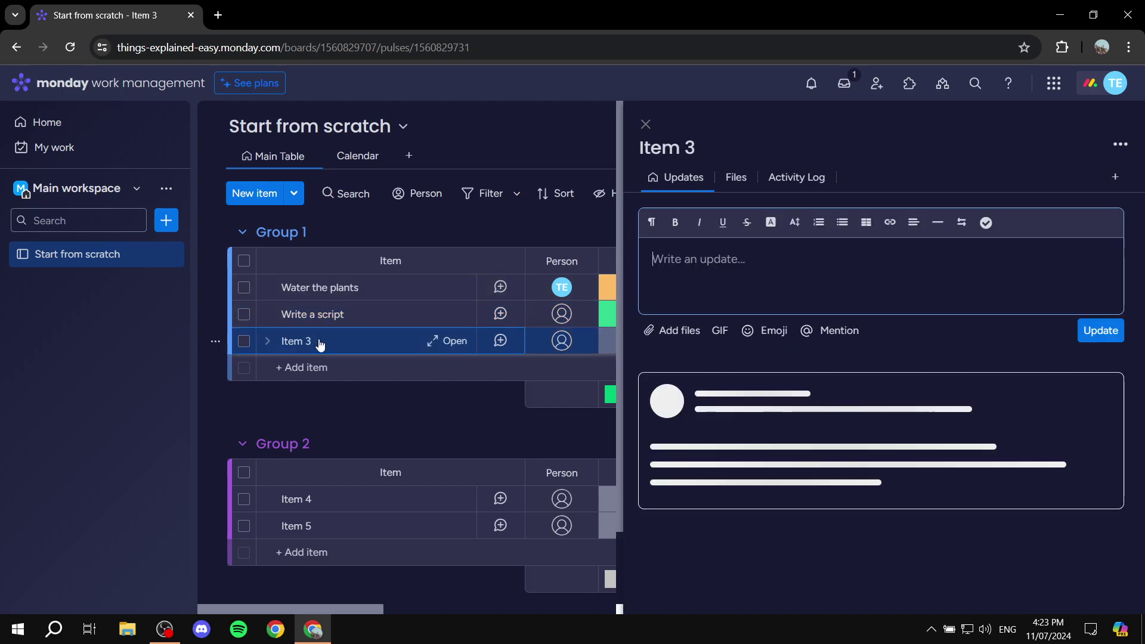
{"action": "left_click", "coordinate": [747, 142]}
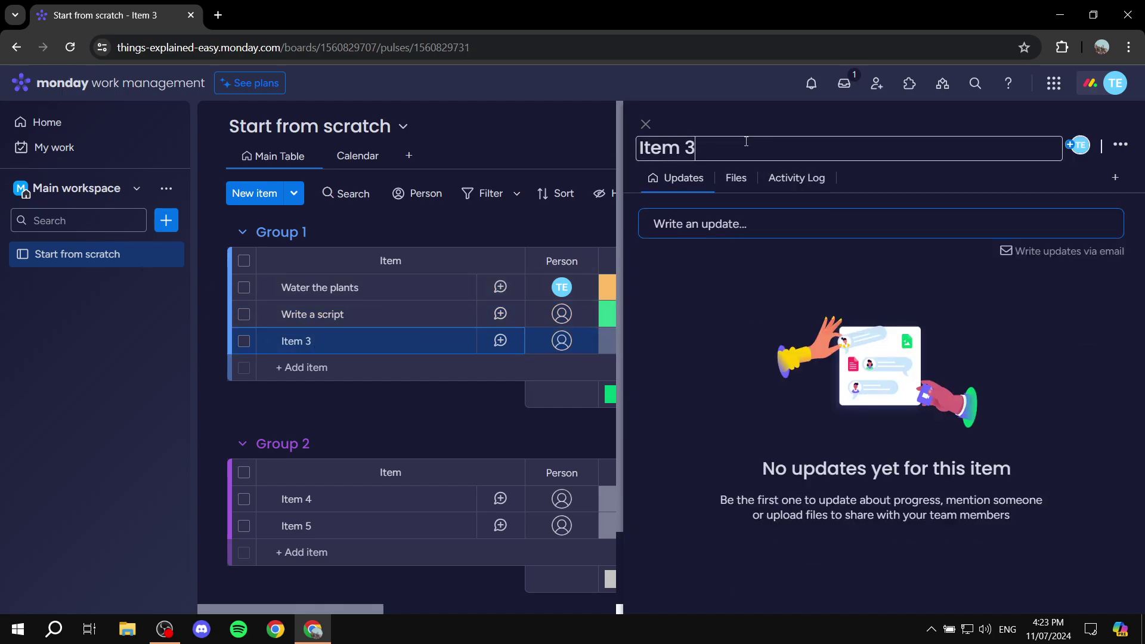
{"action": "key", "text": "BackSpace"}
{"action": "key", "text": "BackSpace"}
{"action": "key", "text": "BackSpace"}
{"action": "key", "text": "BackSpace"}
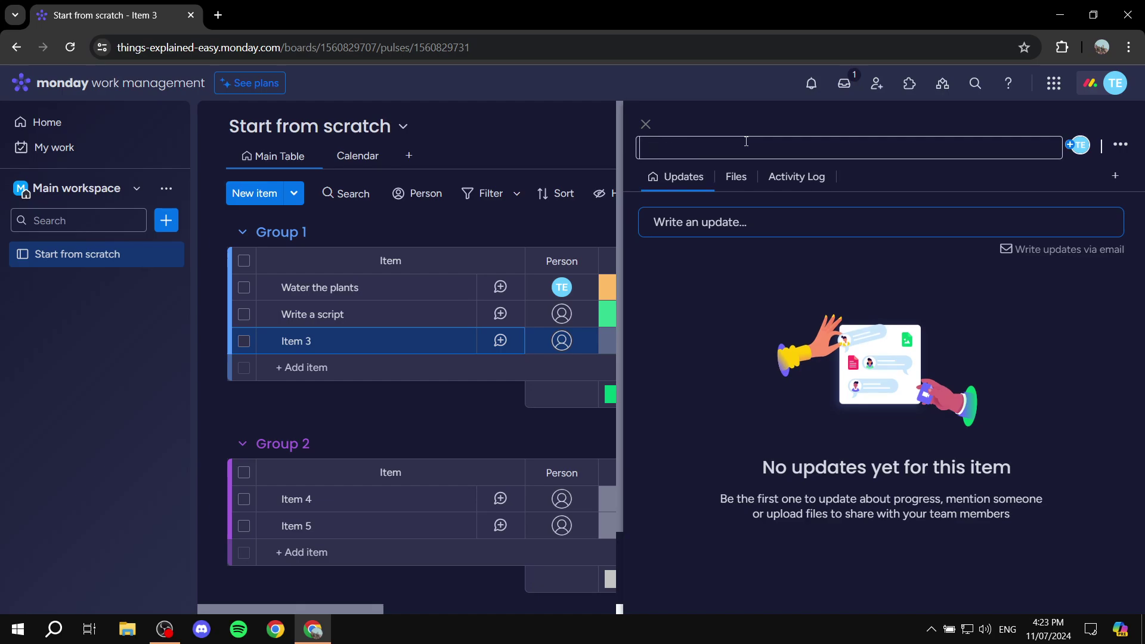
{"action": "type", "text": "C"}
{"action": "key", "text": "BackSpace"}
{"action": "type", "text": "Buy stuff"}
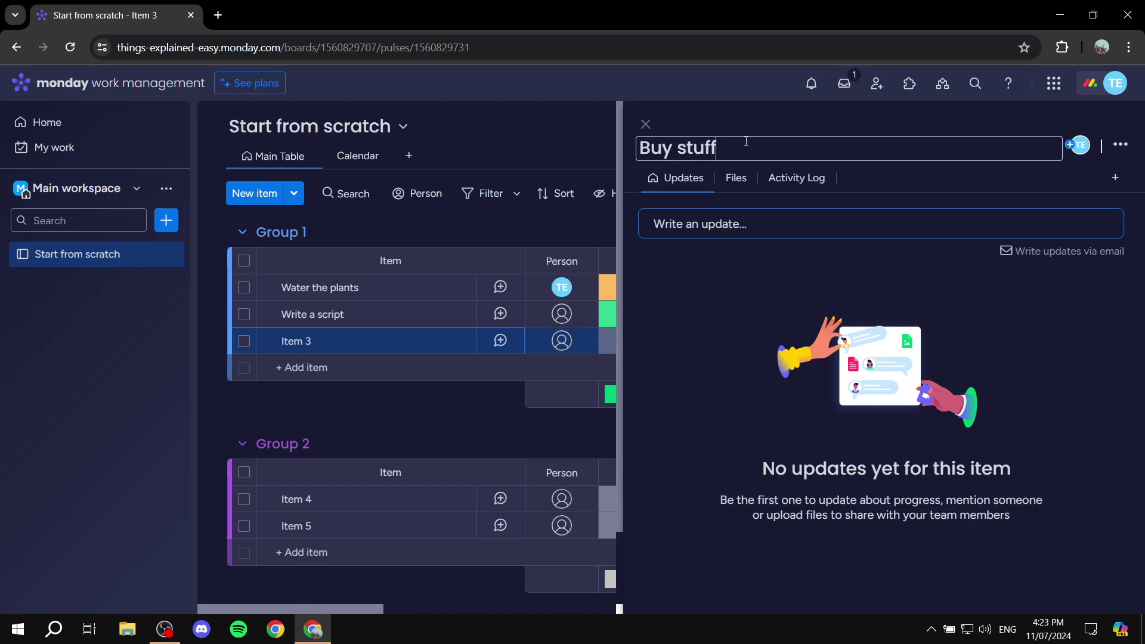
{"action": "key", "text": "Return"}
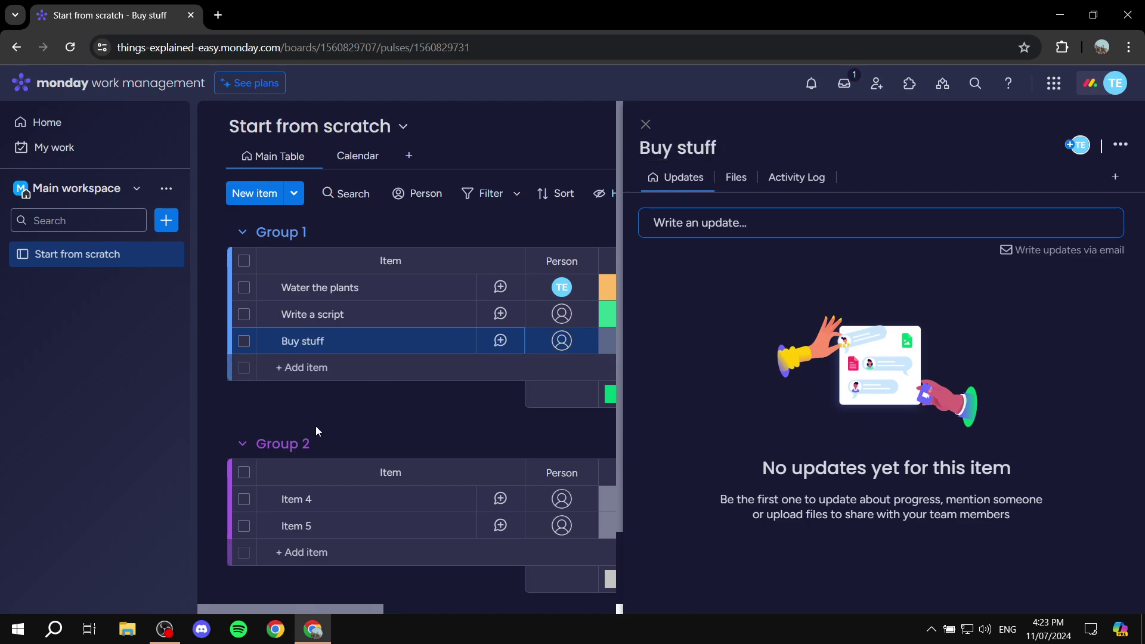
- Rename Item 4 in Group 2 to "Edit video"
{"action": "left_click", "coordinate": [326, 501]}
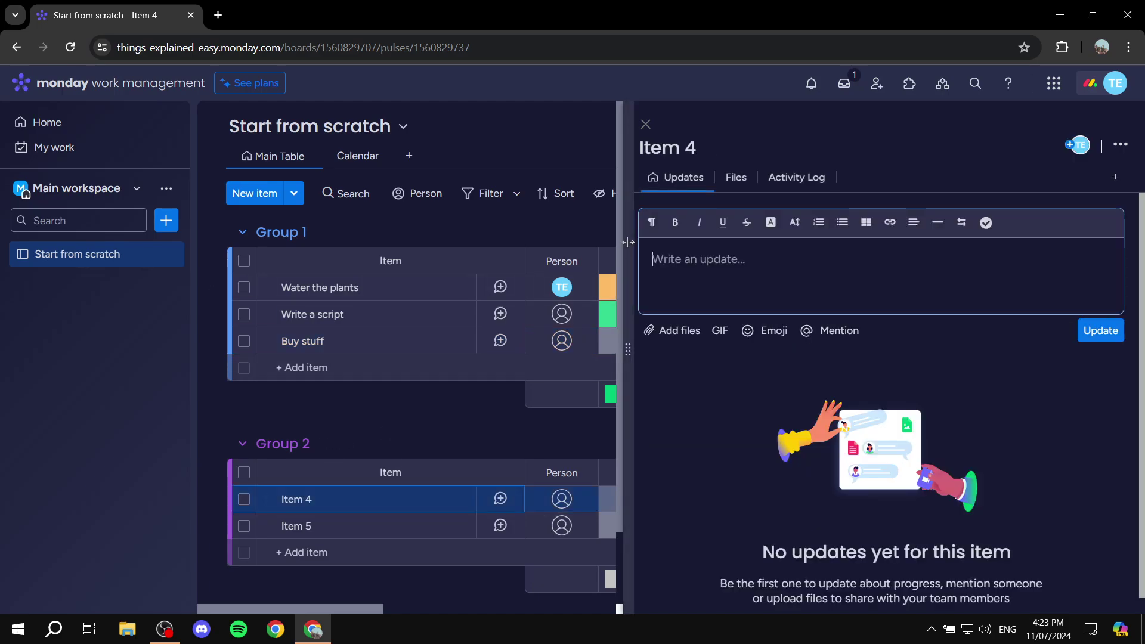
{"action": "left_click", "coordinate": [702, 148]}
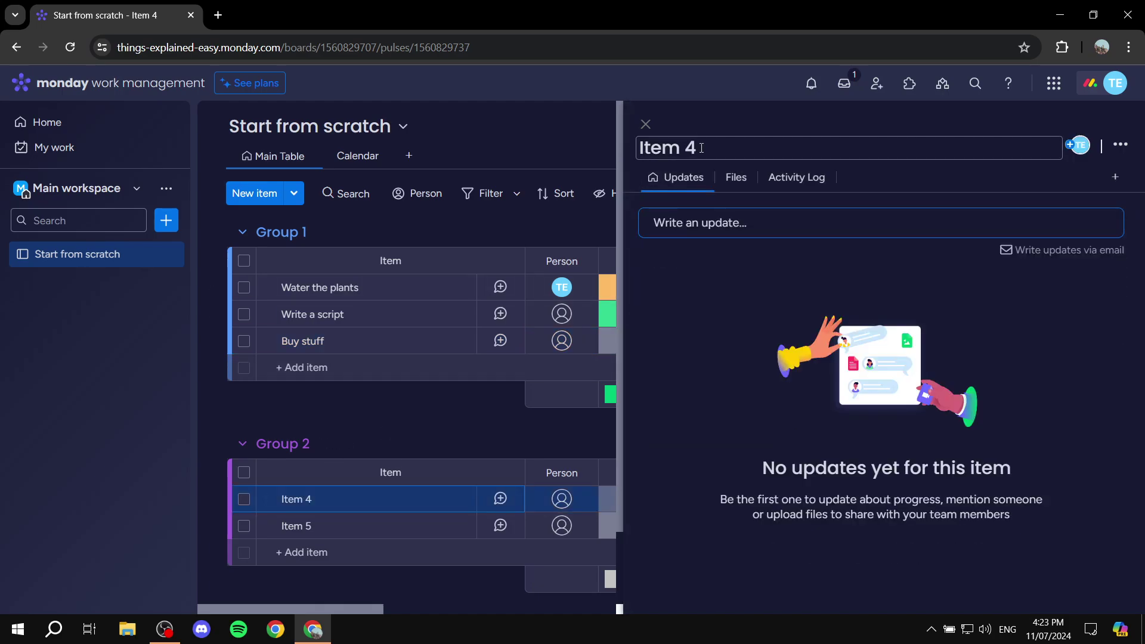
{"action": "key", "text": "BackSpace"}
{"action": "key", "text": "BackSpace"}
{"action": "key", "text": "BackSpace"}
{"action": "key", "text": "BackSpace"}
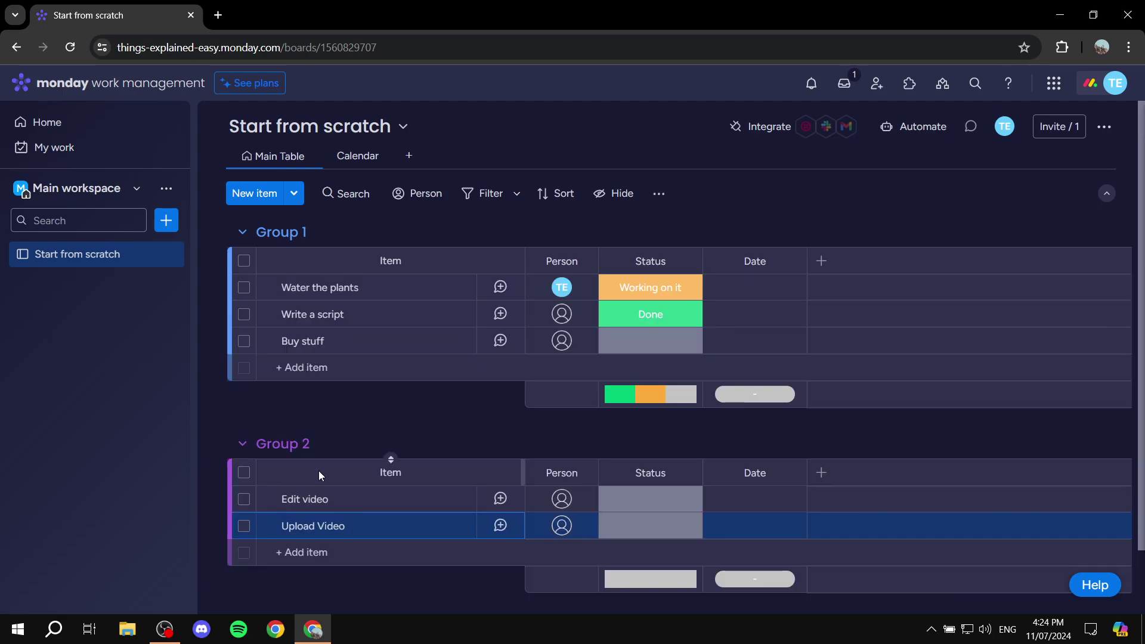
- Rename the board's Date column to "Due Date"
{"action": "scroll", "coordinate": [316, 507], "scroll_direction": "down", "scroll_amount": 1}
{"action": "scroll", "coordinate": [364, 506], "scroll_direction": "up", "scroll_amount": 1}
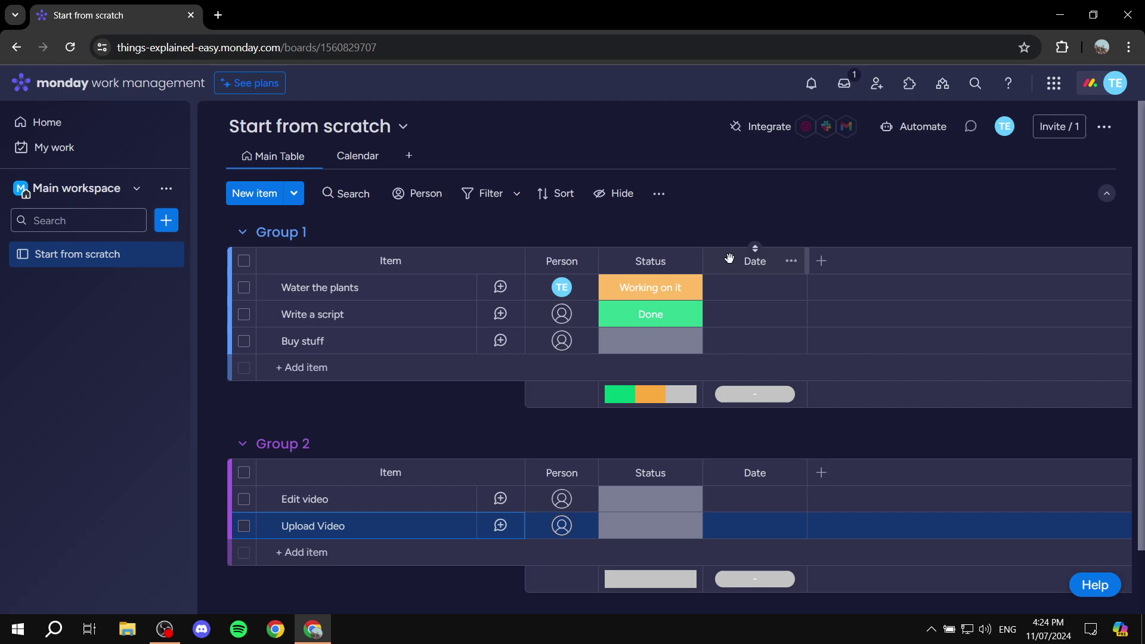
{"action": "left_click", "coordinate": [751, 288]}
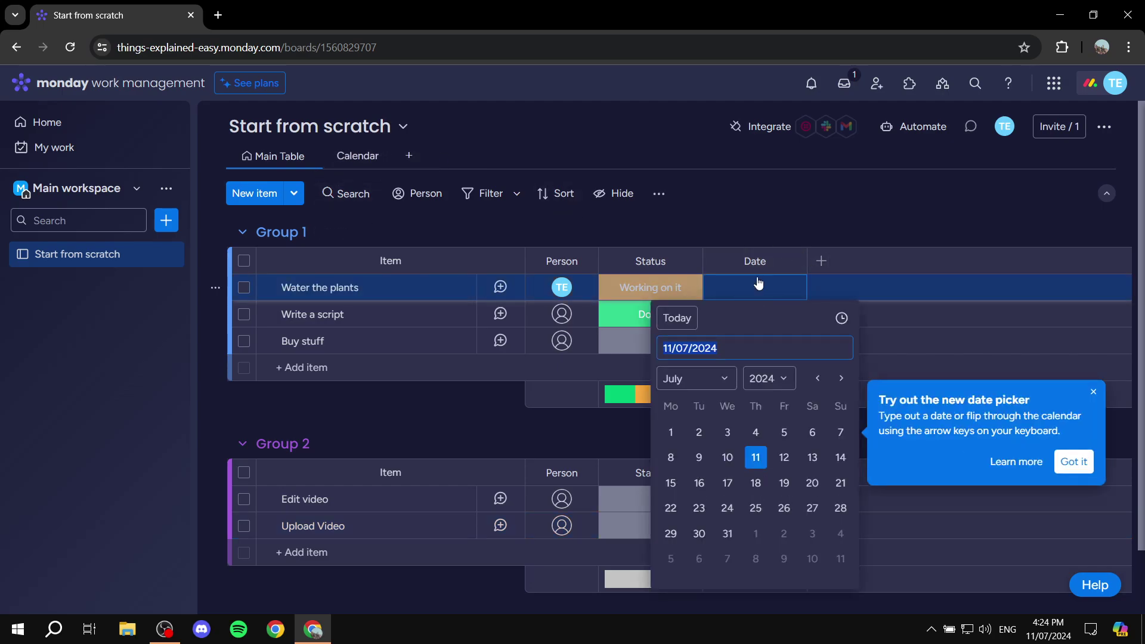
{"action": "left_click", "coordinate": [756, 263]}
{"action": "left_click", "coordinate": [757, 263]}
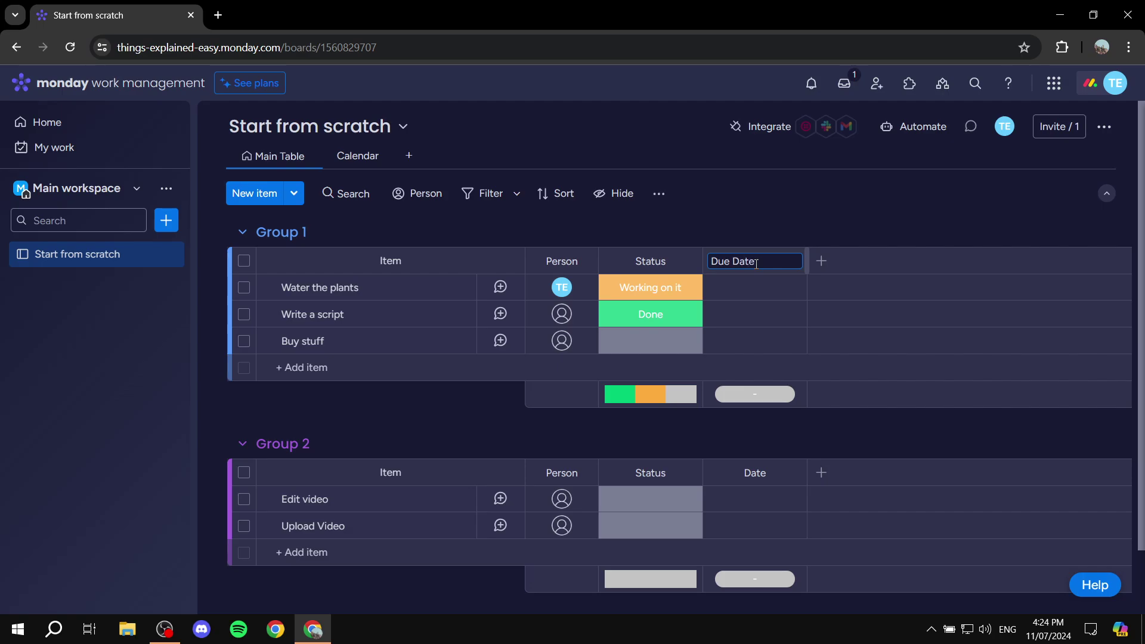
{"action": "key", "text": "Return"}
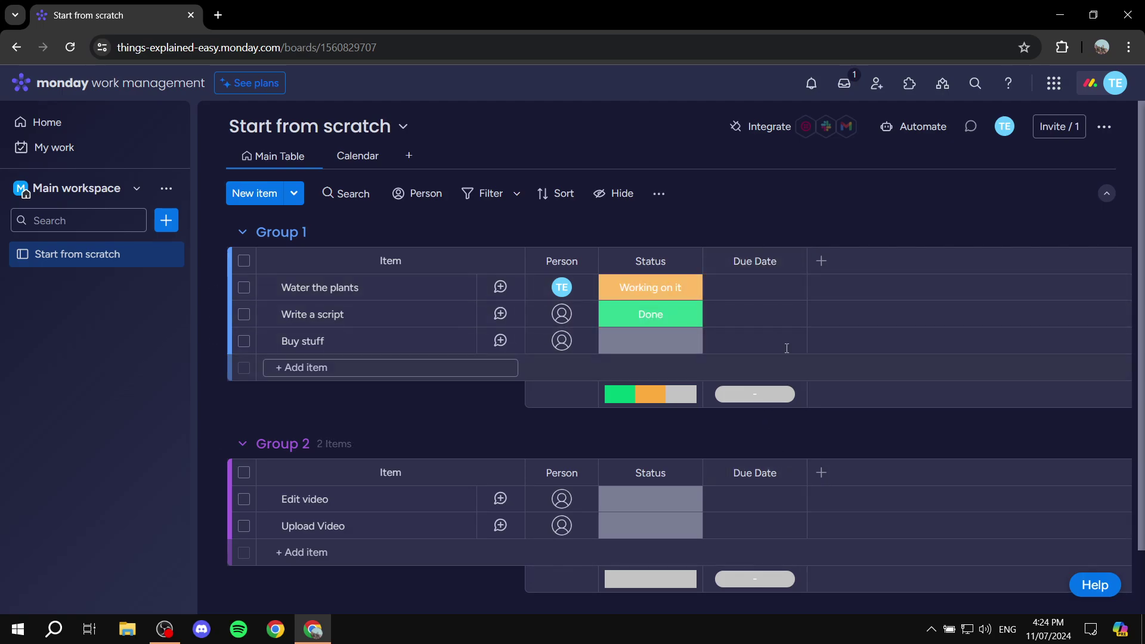
- Set the due date of "Water the plants" to 12 Jul and of "Write a script" to 19 Jul
{"action": "left_click", "coordinate": [756, 289]}
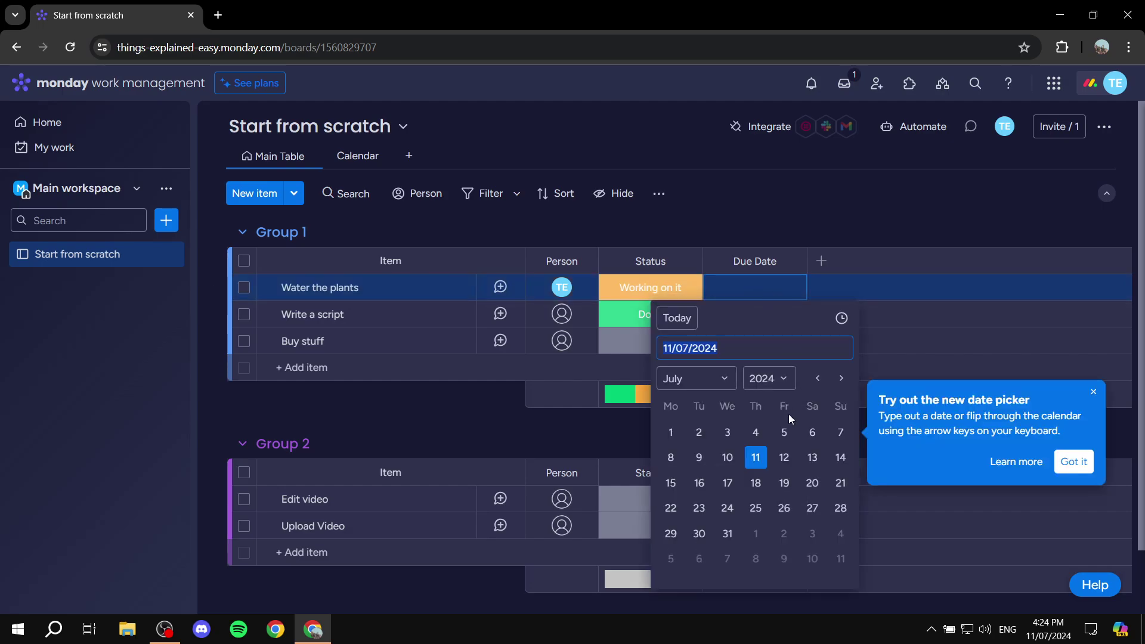
{"action": "left_click", "coordinate": [785, 458]}
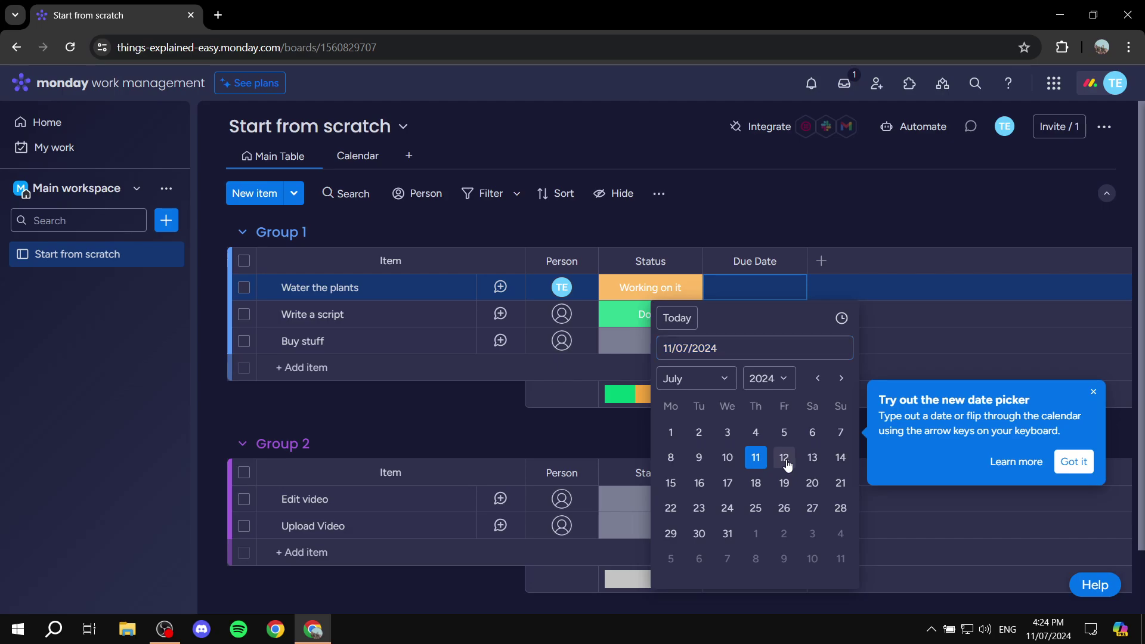
{"action": "left_click", "coordinate": [759, 322]}
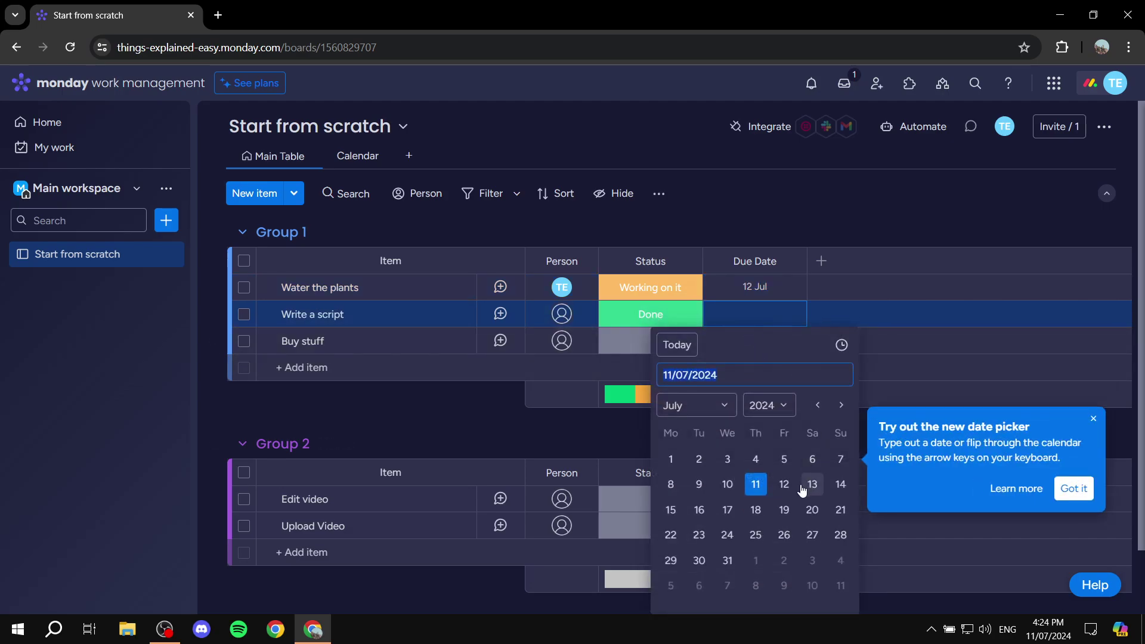
{"action": "left_click", "coordinate": [785, 509]}
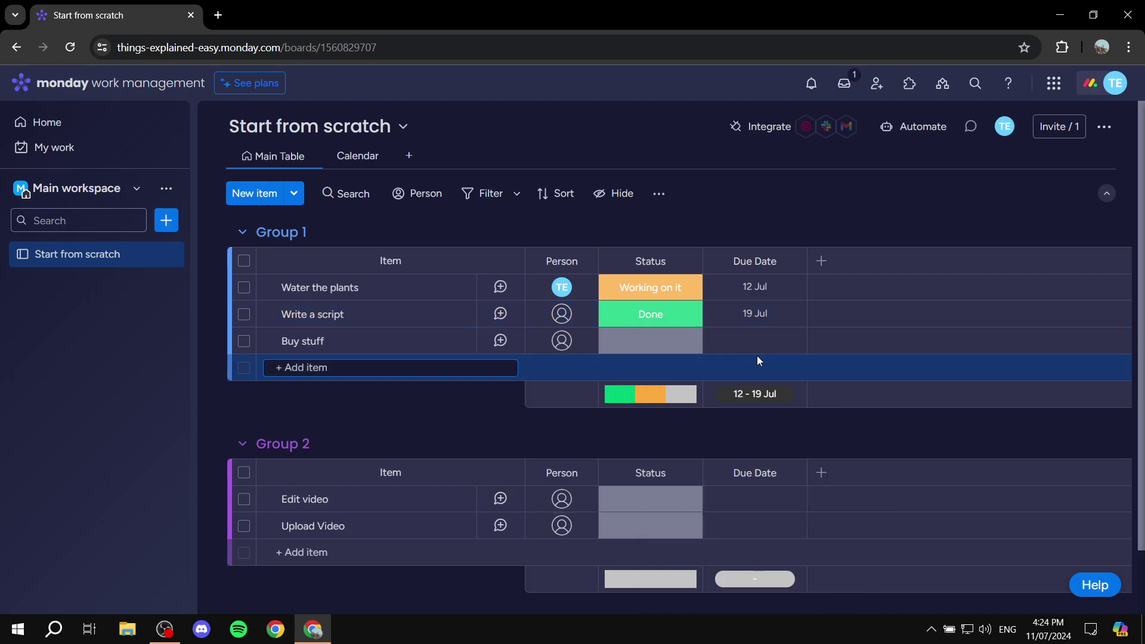
- Set the due date of "Buy stuff" to 15 Jul and change "Write a script" to 16 Jul
{"action": "left_click", "coordinate": [755, 338]}
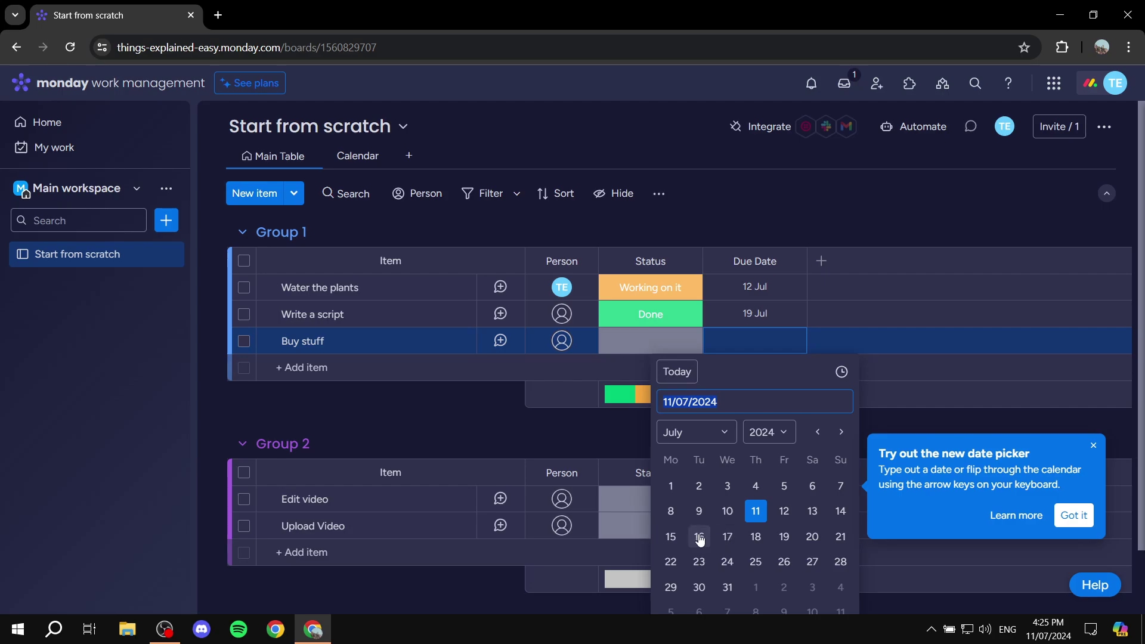
{"action": "left_click", "coordinate": [674, 536]}
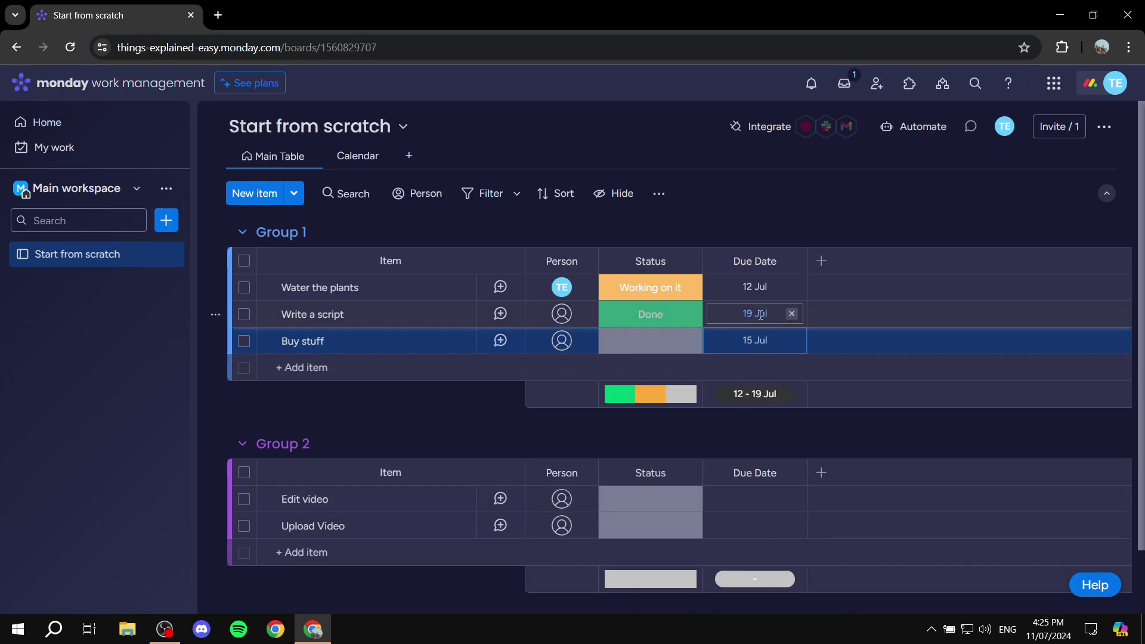
{"action": "left_click", "coordinate": [763, 314]}
{"action": "left_click", "coordinate": [700, 510]}
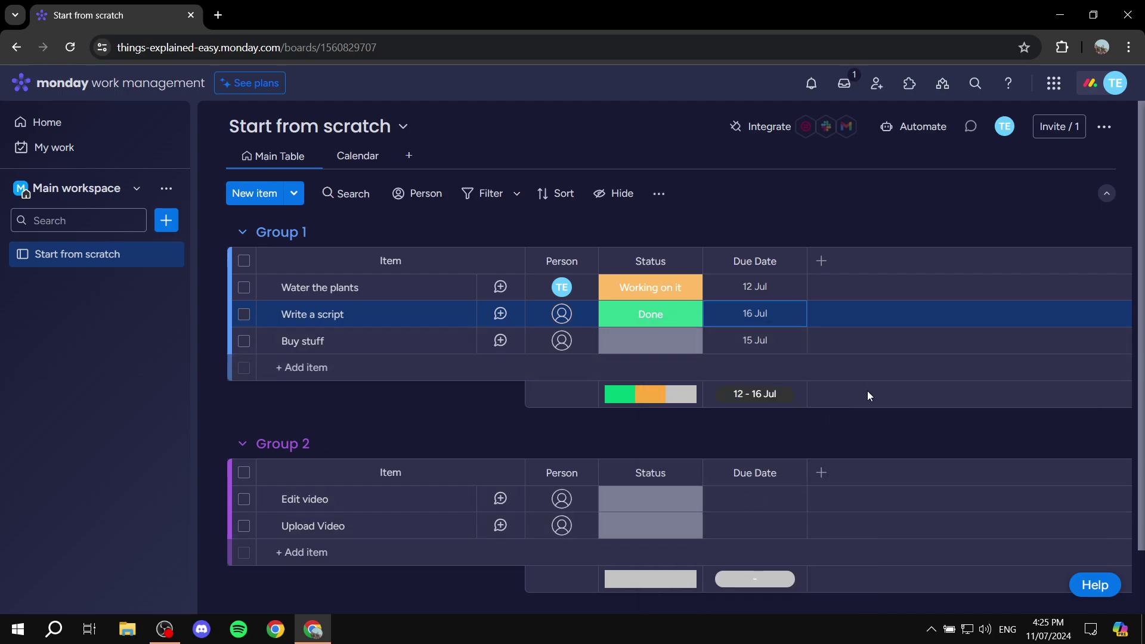
- Set the Group 2 due dates to 15 Jul for "Edit video" and 16 Jul for "Upload Video"
{"action": "left_click", "coordinate": [745, 500]}
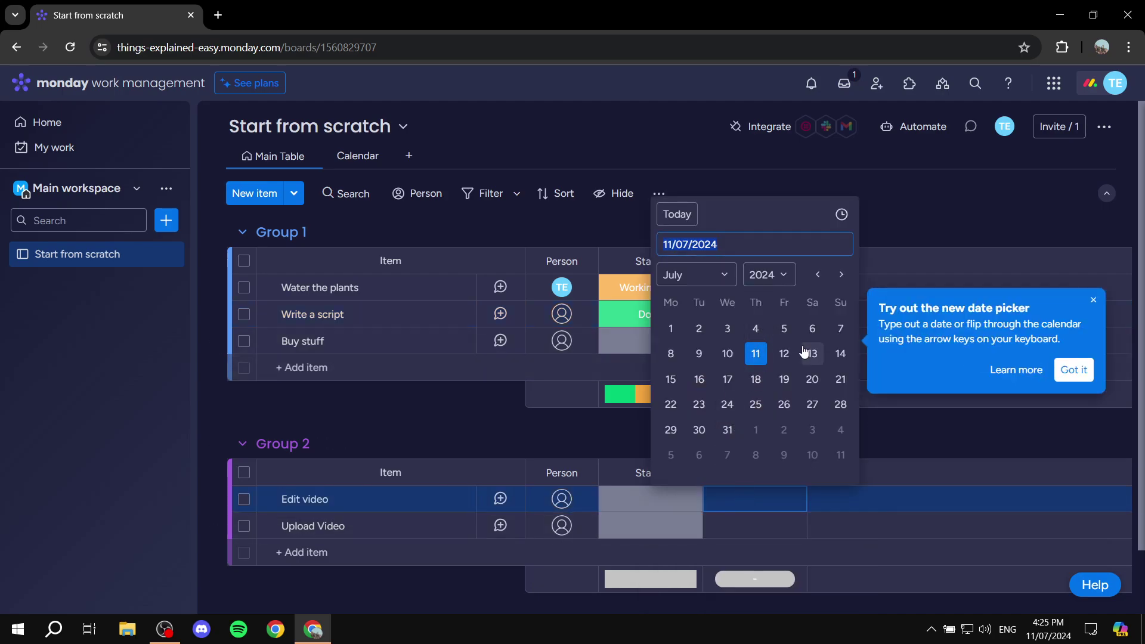
{"action": "left_click", "coordinate": [670, 379]}
{"action": "left_click", "coordinate": [766, 524]}
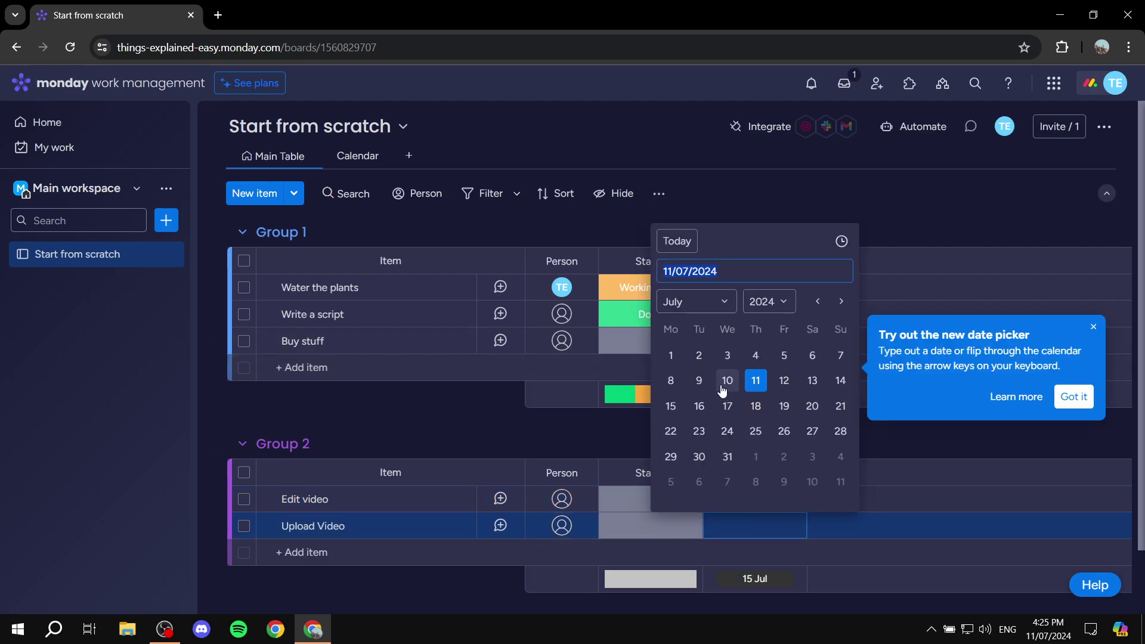
{"action": "left_click", "coordinate": [700, 405]}
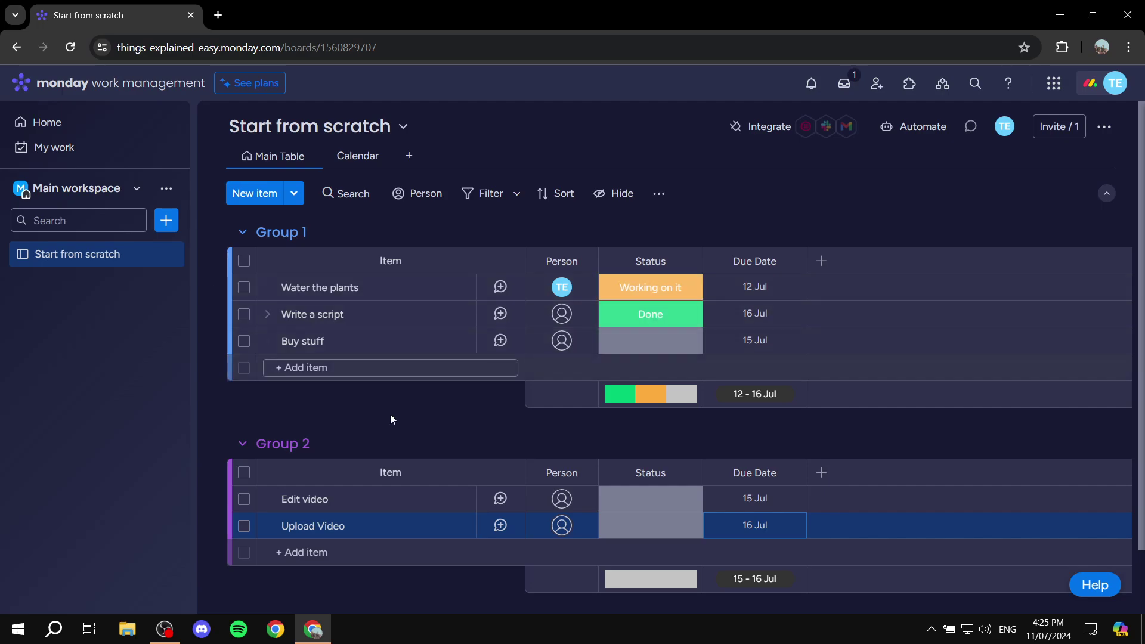
- Delete the board's existing Calendar view and add a new Calendar view in its place
{"action": "left_click", "coordinate": [352, 156]}
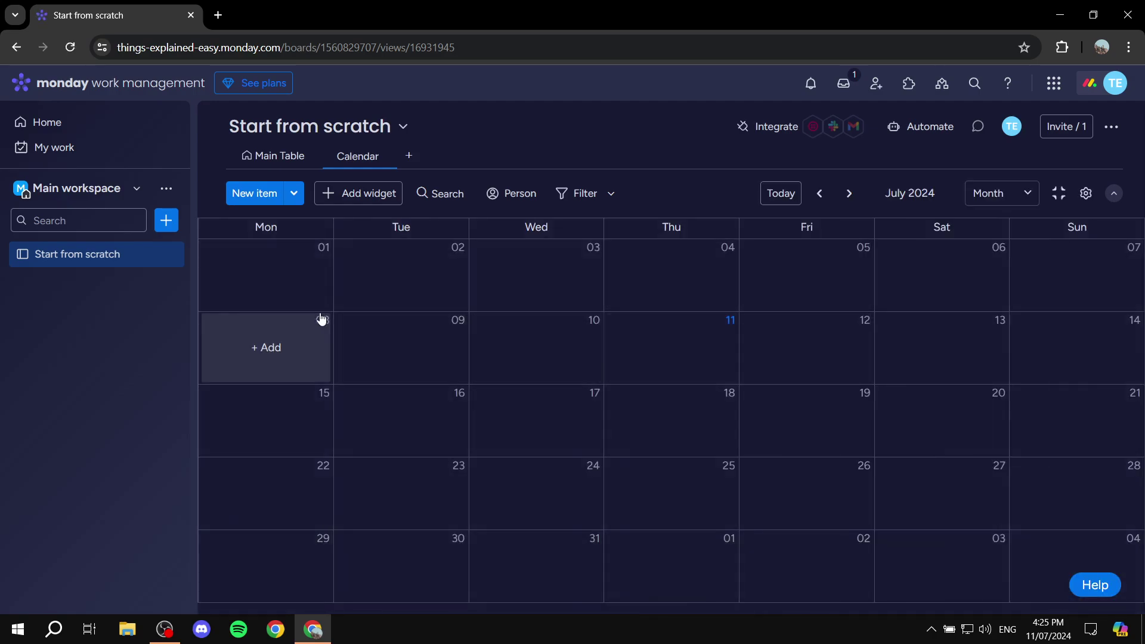
{"action": "left_click", "coordinate": [383, 156]}
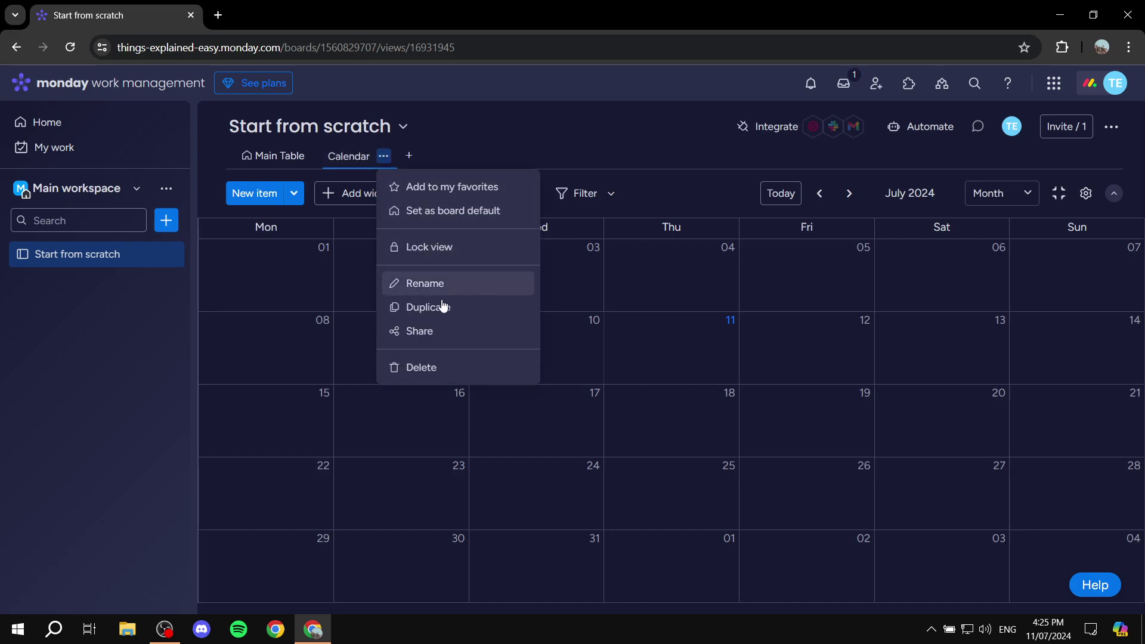
{"action": "left_click", "coordinate": [429, 368]}
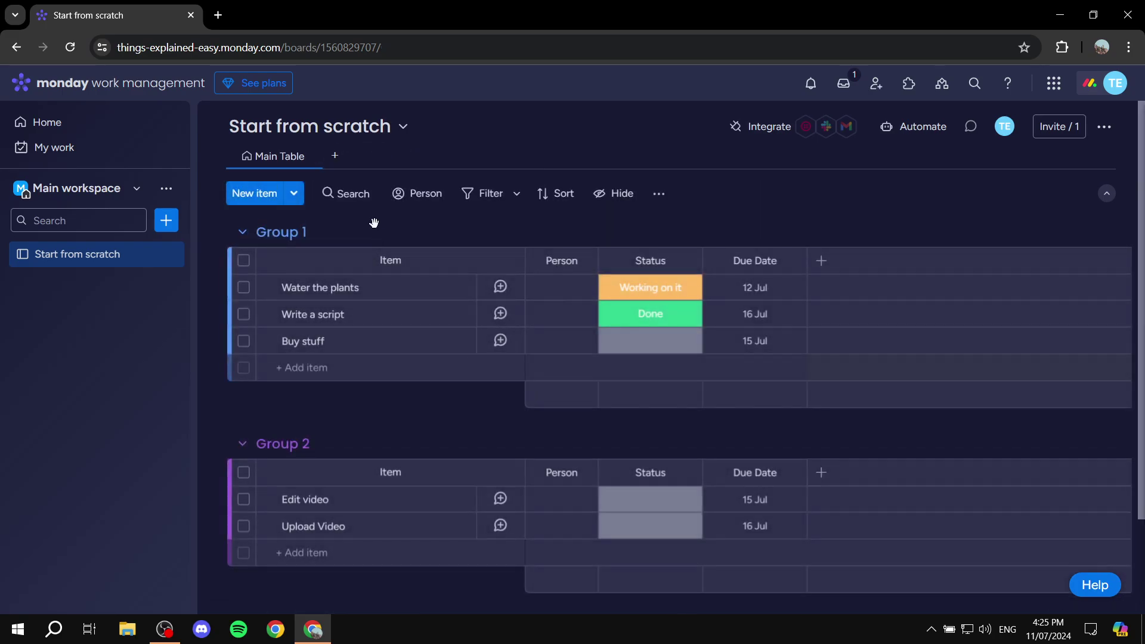
{"action": "left_click", "coordinate": [334, 157]}
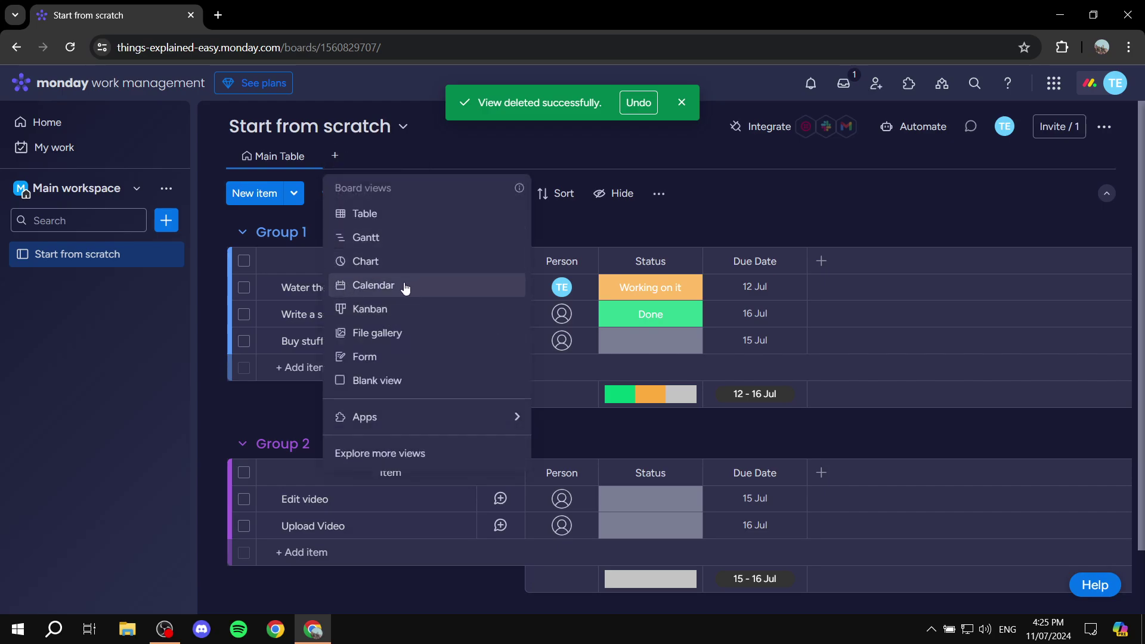
{"action": "left_click", "coordinate": [373, 285]}
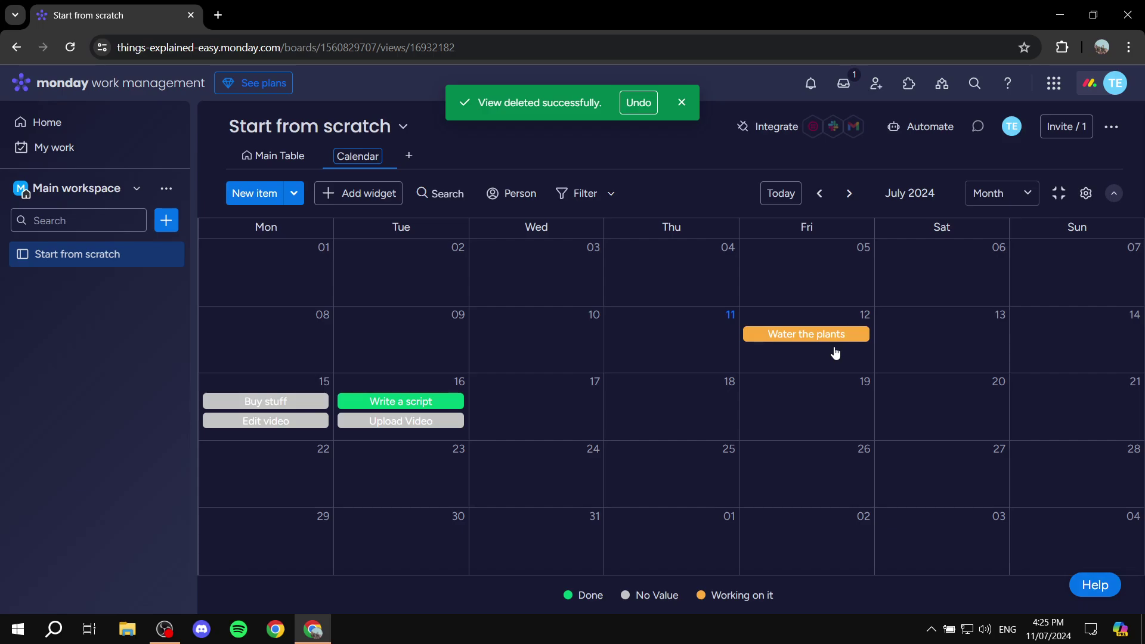
{"action": "left_click", "coordinate": [682, 105]}
- Compare the items in the Main Table with the Calendar view and examine the details of "Water the plants"
{"action": "left_click", "coordinate": [301, 155]}
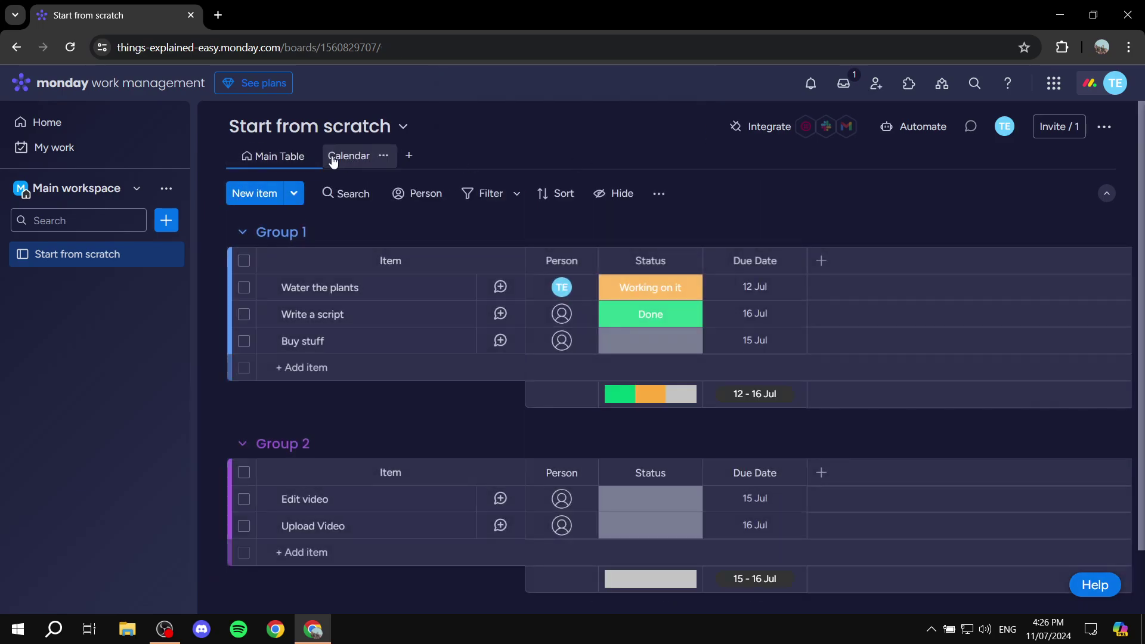
{"action": "left_click", "coordinate": [333, 160]}
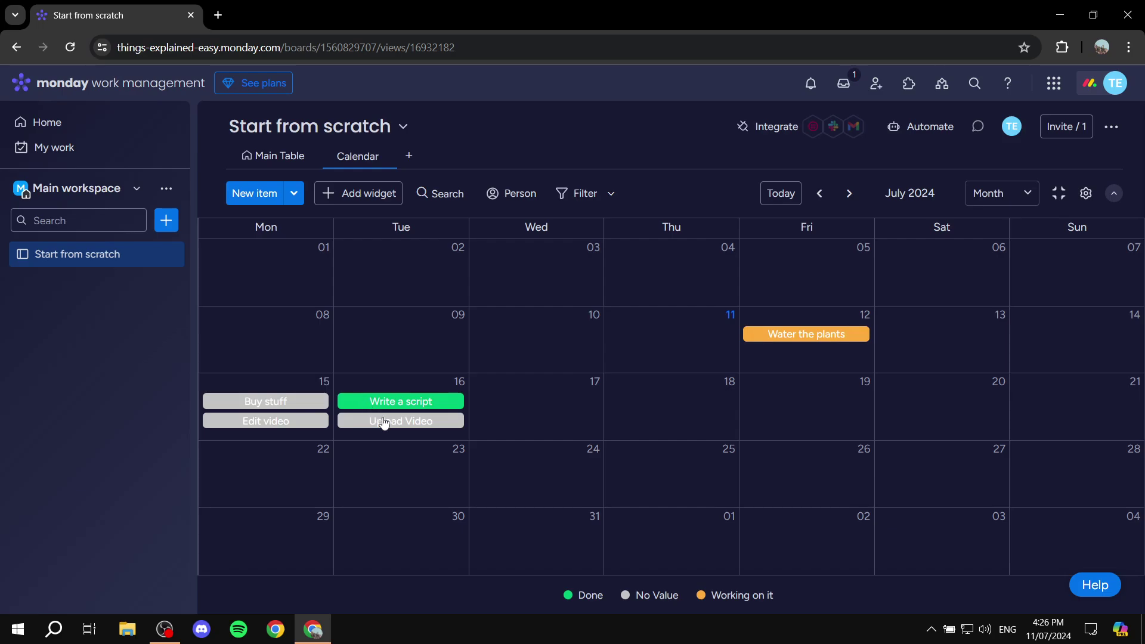
{"action": "left_click", "coordinate": [272, 155]}
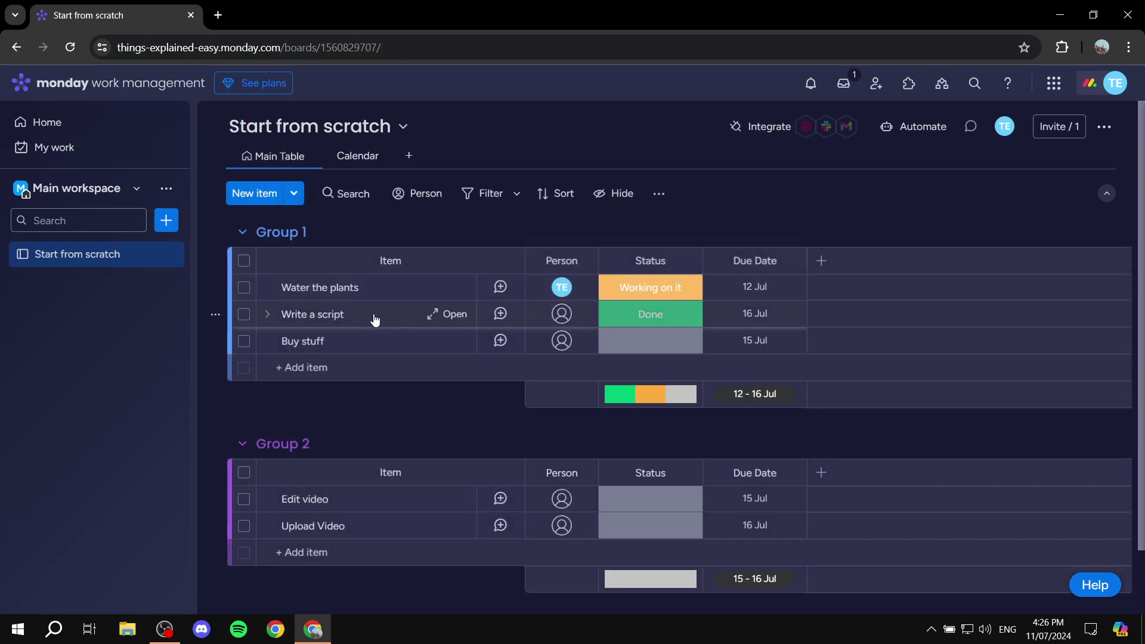
{"action": "left_click", "coordinate": [357, 155]}
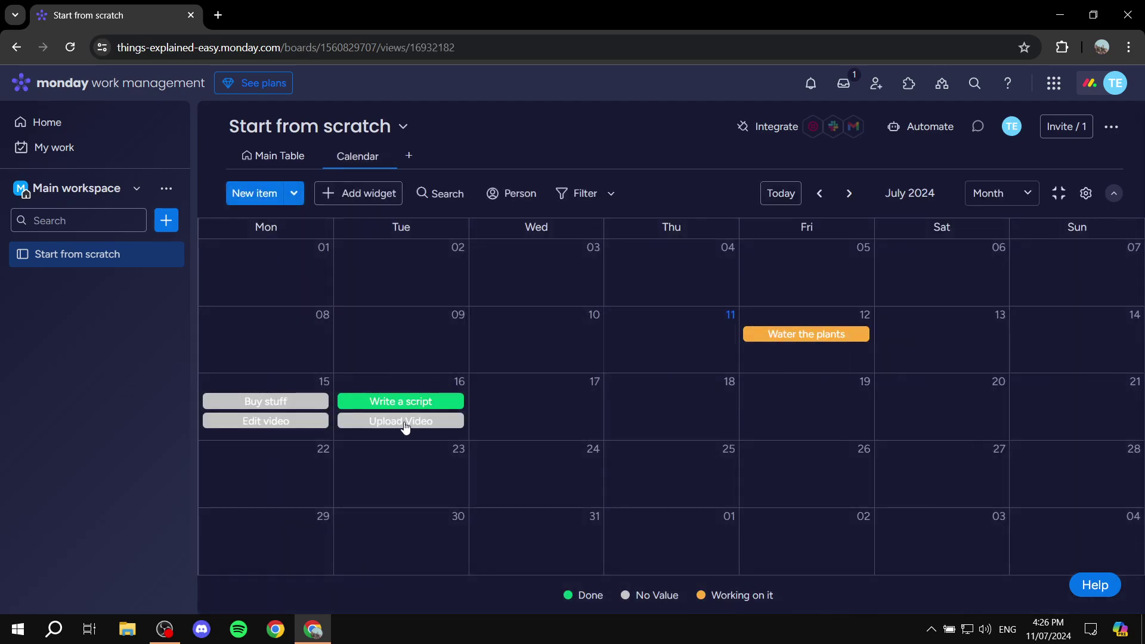
{"action": "left_click", "coordinate": [777, 334]}
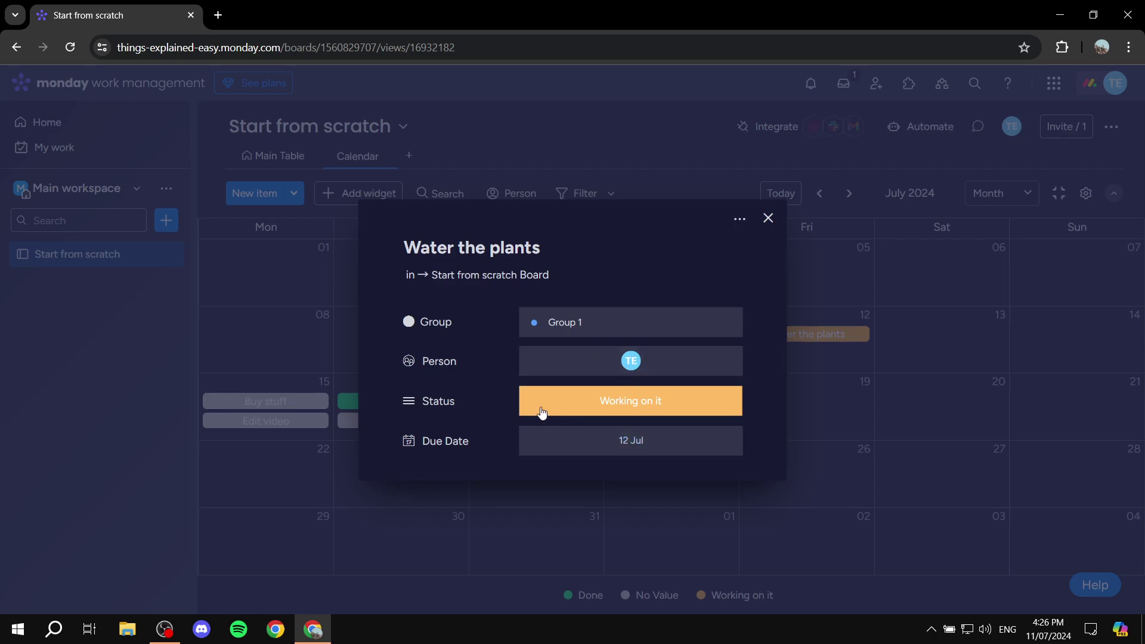
{"action": "left_click", "coordinate": [766, 220]}
- Set the status of the "Upload Video" item to Done from the calendar
{"action": "left_click", "coordinate": [402, 421]}
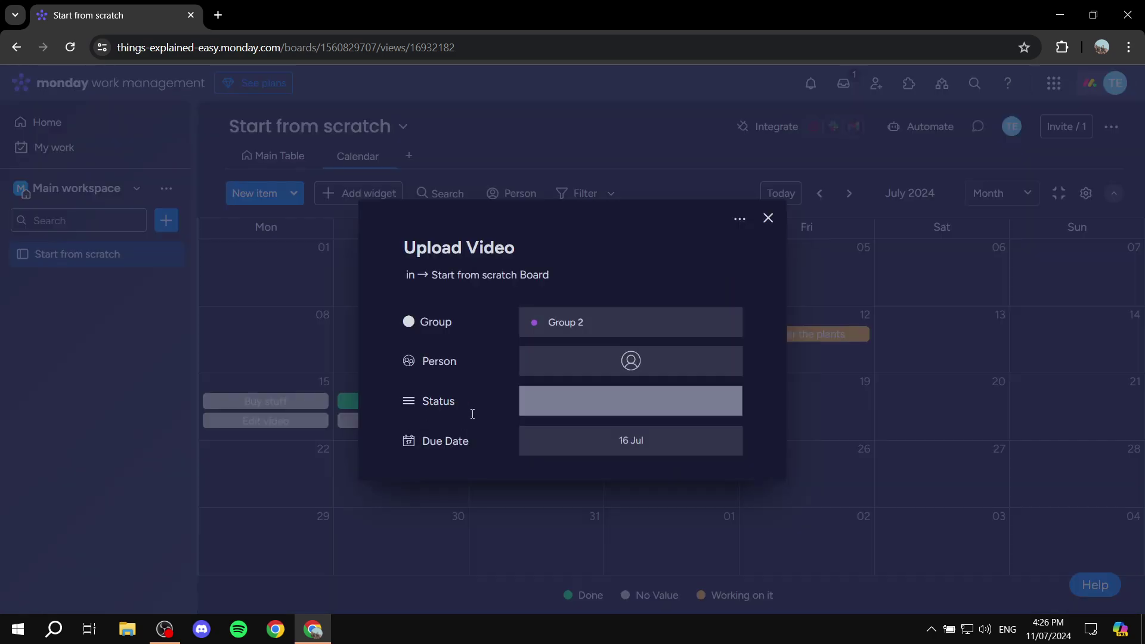
{"action": "left_click", "coordinate": [642, 409]}
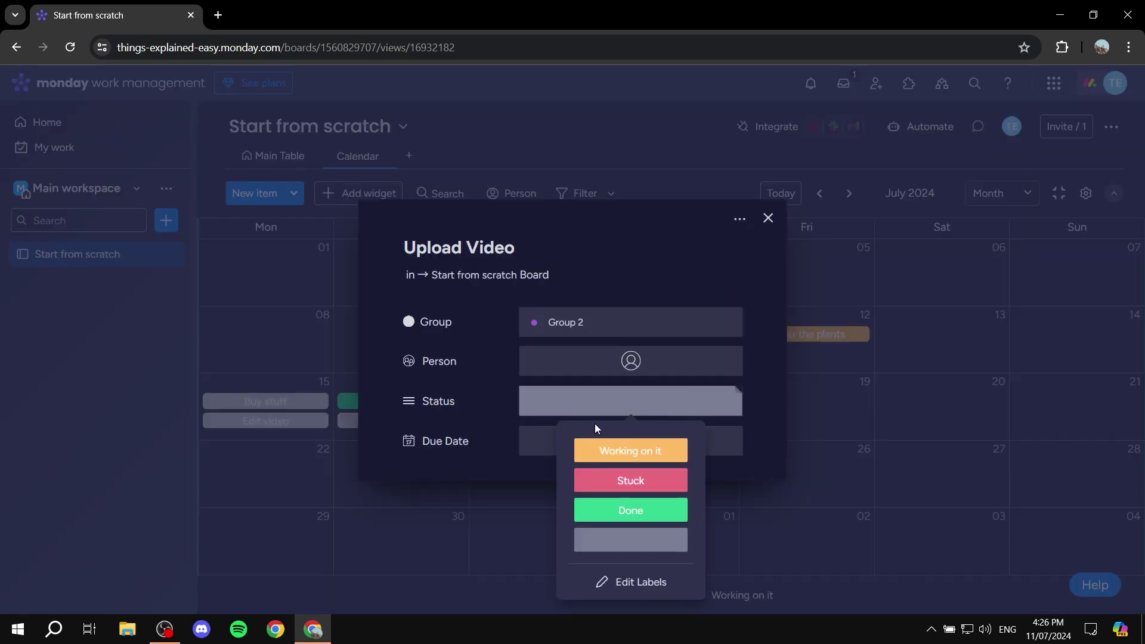
{"action": "left_click", "coordinate": [631, 511]}
{"action": "left_click", "coordinate": [769, 219]}
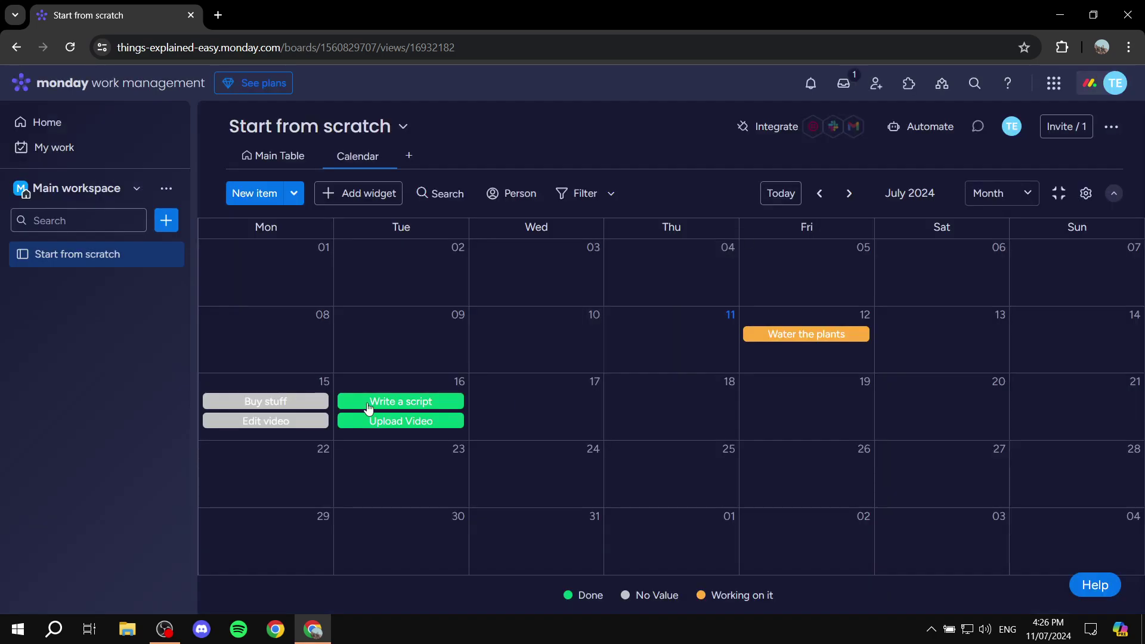
{"action": "left_click", "coordinate": [272, 388]}
{"action": "left_click", "coordinate": [603, 332]}
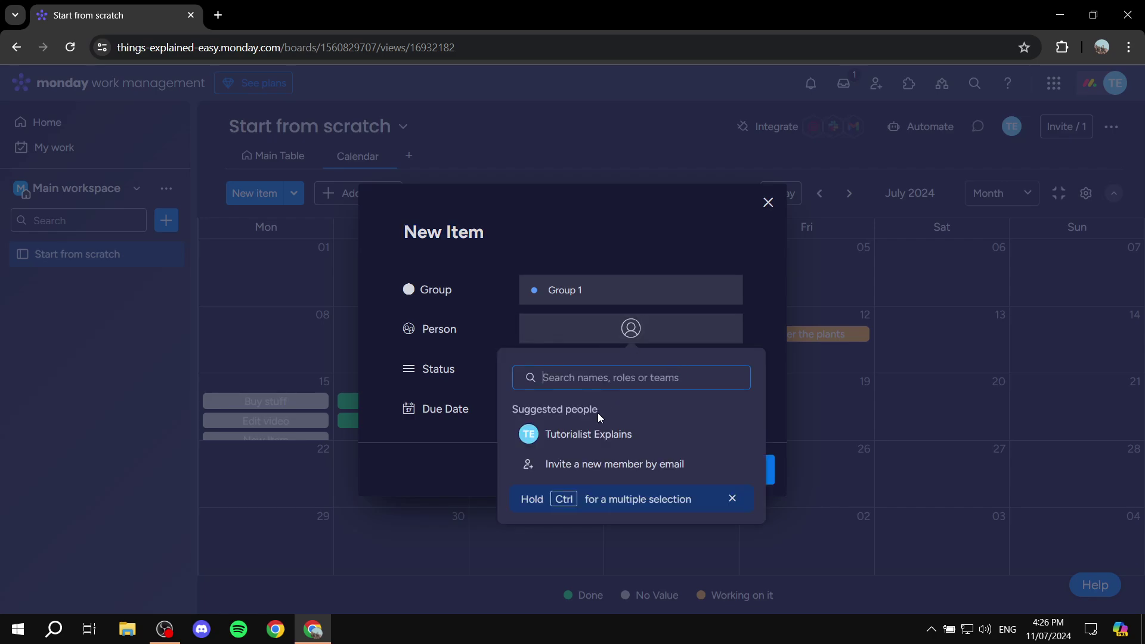
{"action": "left_click", "coordinate": [585, 440]}
{"action": "left_click", "coordinate": [607, 377]}
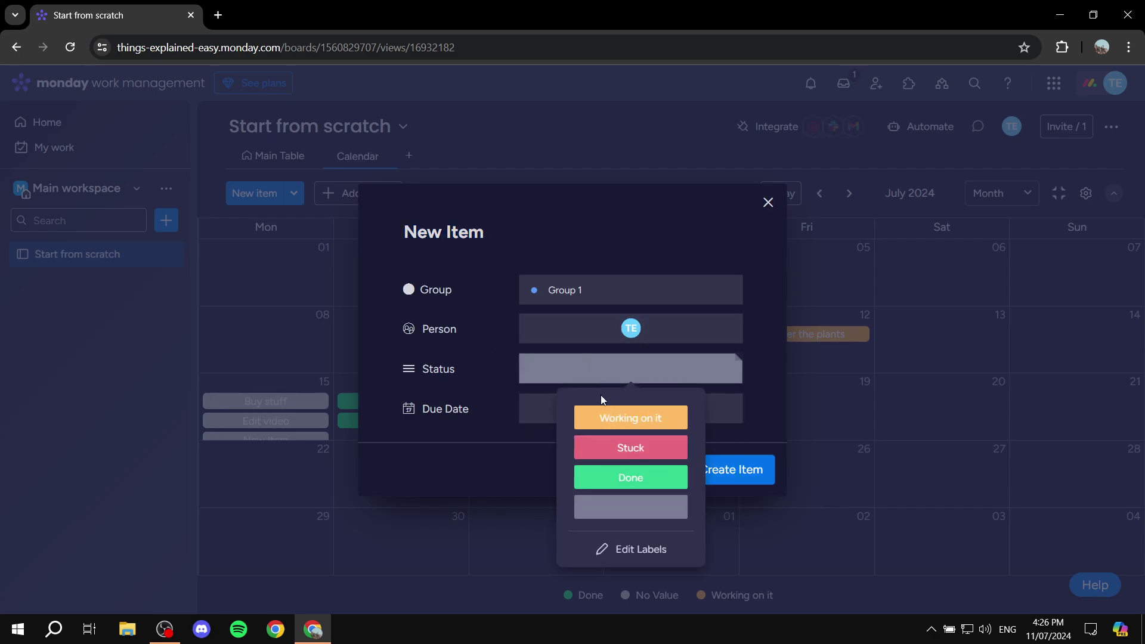
{"action": "left_click", "coordinate": [624, 422]}
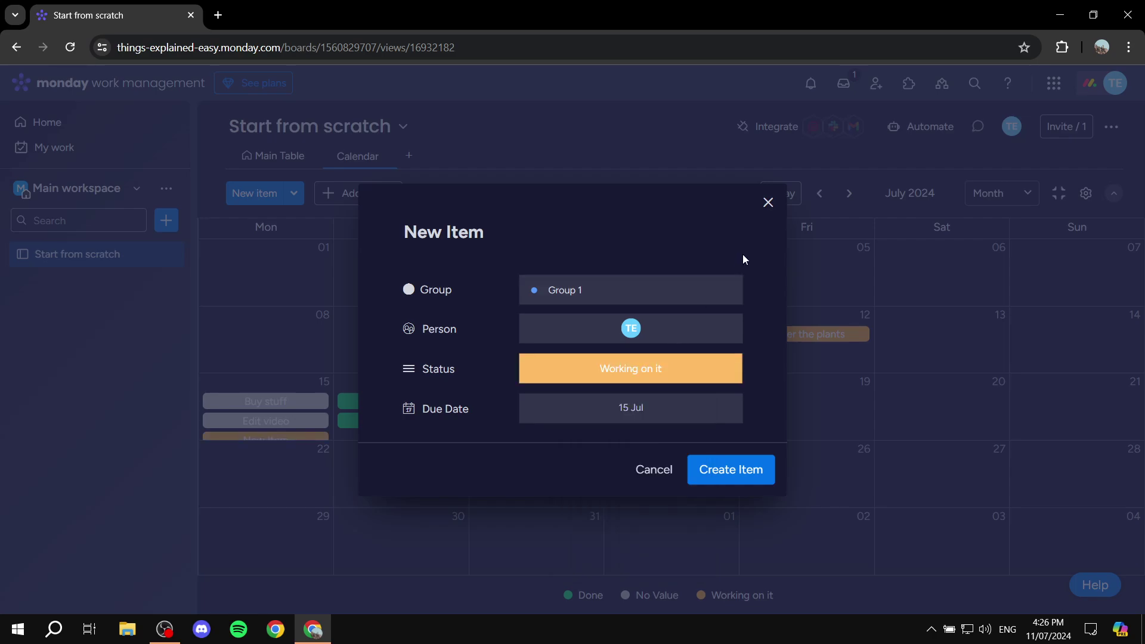
{"action": "left_click", "coordinate": [768, 203]}
- Set the "Buy stuff" calendar item's status to Working on it and assign the suggested team member to it
{"action": "left_click", "coordinate": [282, 405]}
{"action": "left_click", "coordinate": [696, 410]}
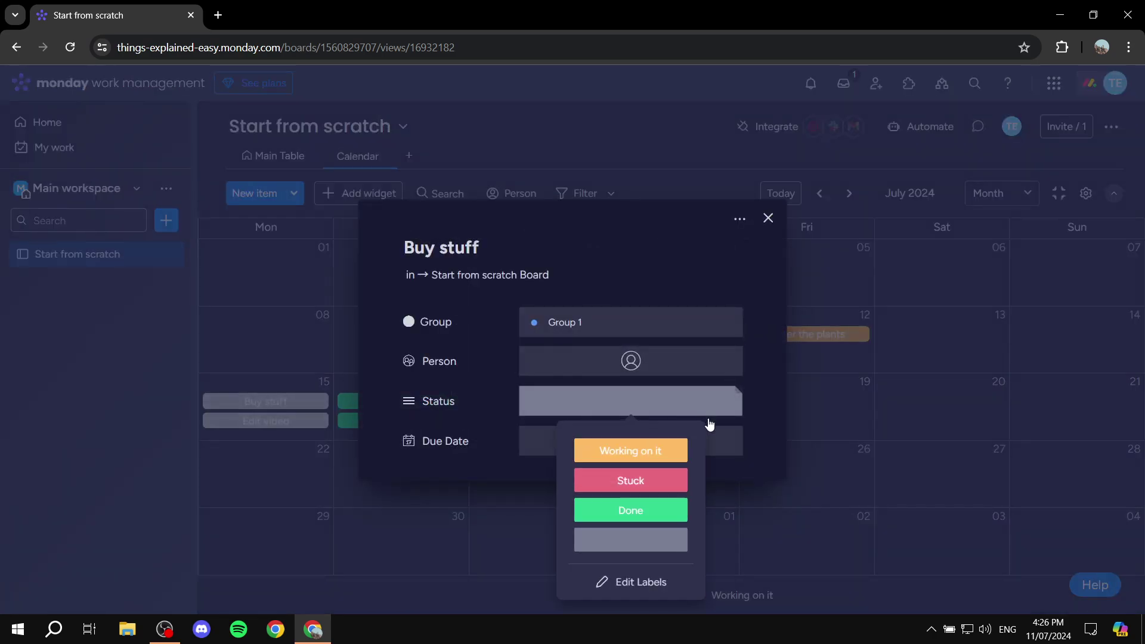
{"action": "left_click", "coordinate": [597, 450]}
{"action": "left_click", "coordinate": [531, 361]}
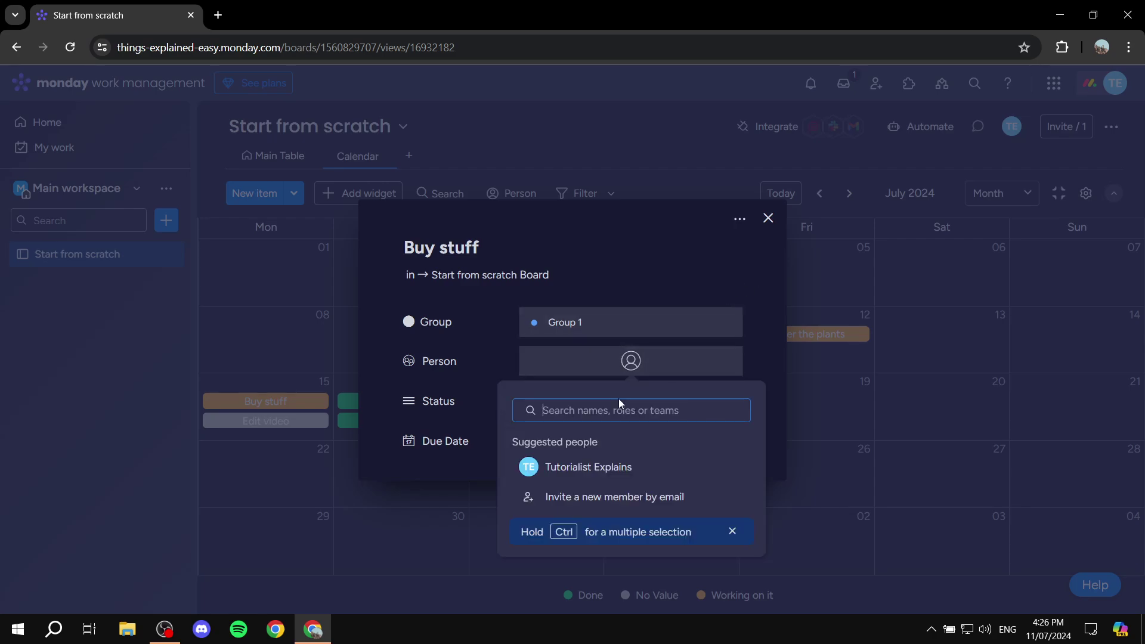
{"action": "left_click", "coordinate": [572, 465]}
{"action": "left_click", "coordinate": [766, 221]}
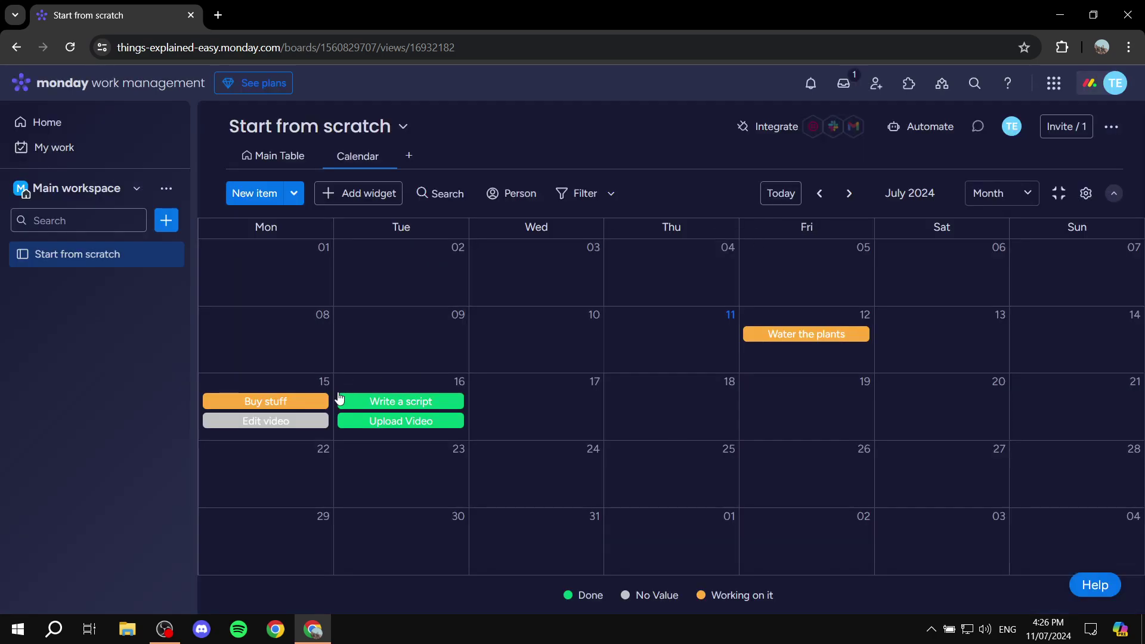
- Assign the suggested team member to the "Edit video" calendar item and set its status to Working on it
{"action": "left_click", "coordinate": [278, 423]}
{"action": "left_click", "coordinate": [632, 361]}
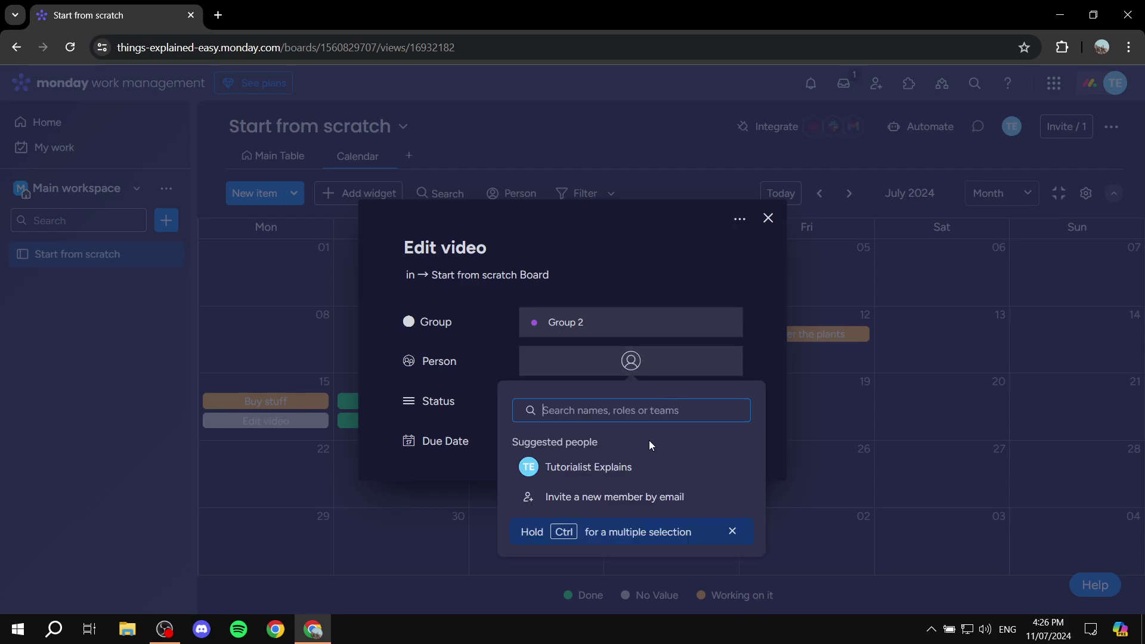
{"action": "left_click", "coordinate": [609, 468]}
{"action": "left_click", "coordinate": [609, 411]}
{"action": "left_click", "coordinate": [608, 453]}
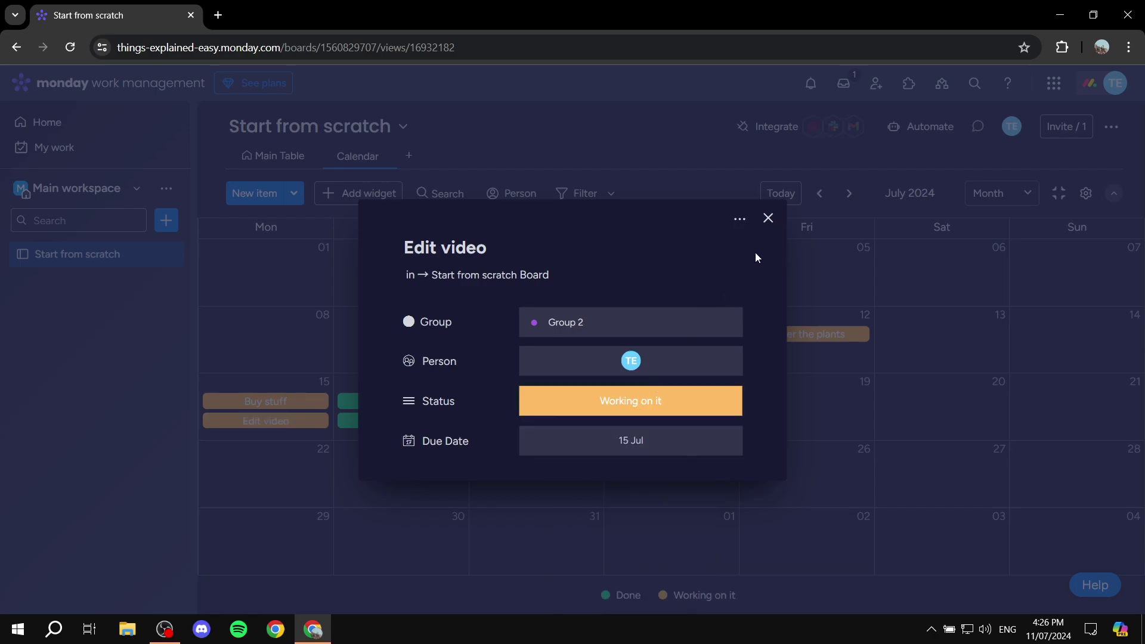
- Close the "Edit video" details and add an item named "Tmeline" to Group 2 in the Main Table
{"action": "left_click", "coordinate": [768, 219]}
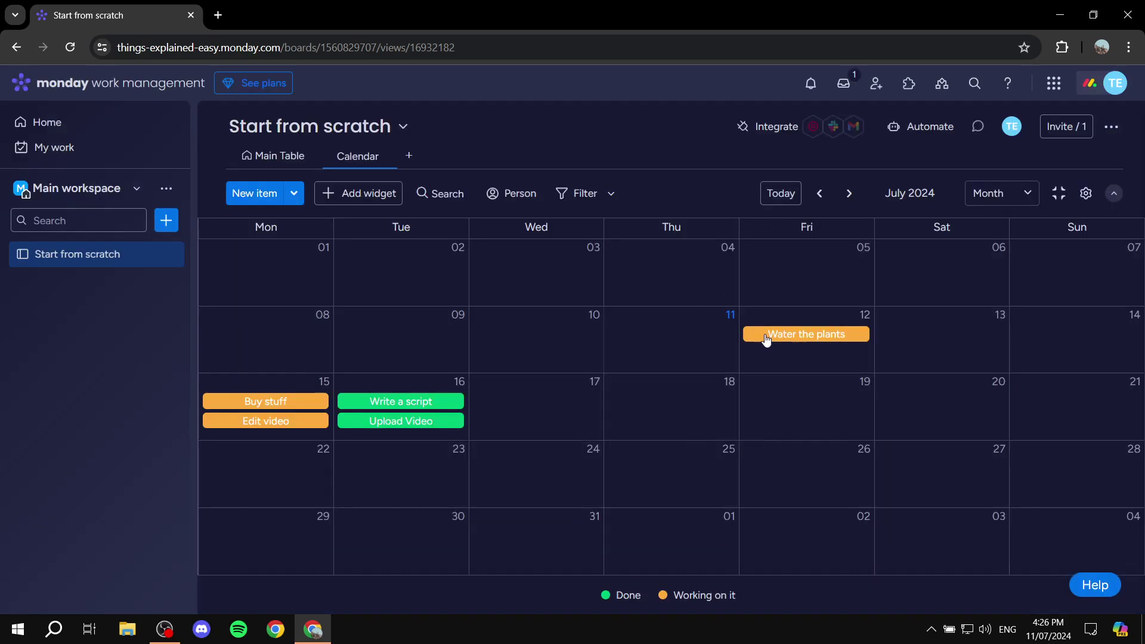
{"action": "left_click", "coordinate": [279, 155]}
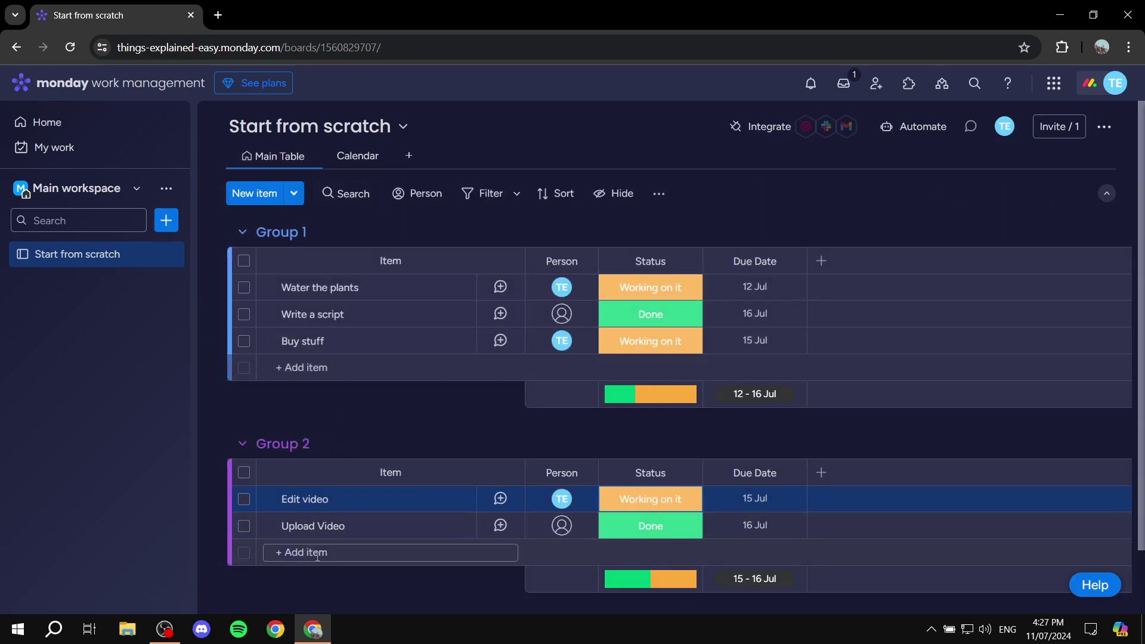
{"action": "left_click", "coordinate": [317, 555]}
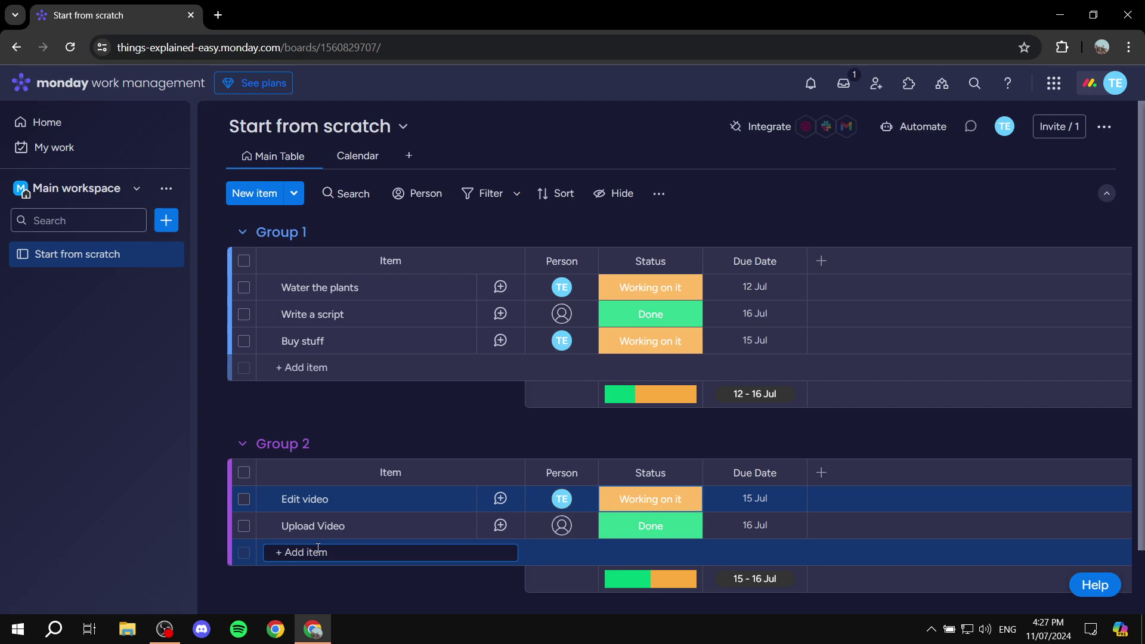
{"action": "type", "text": "Tmeline"}
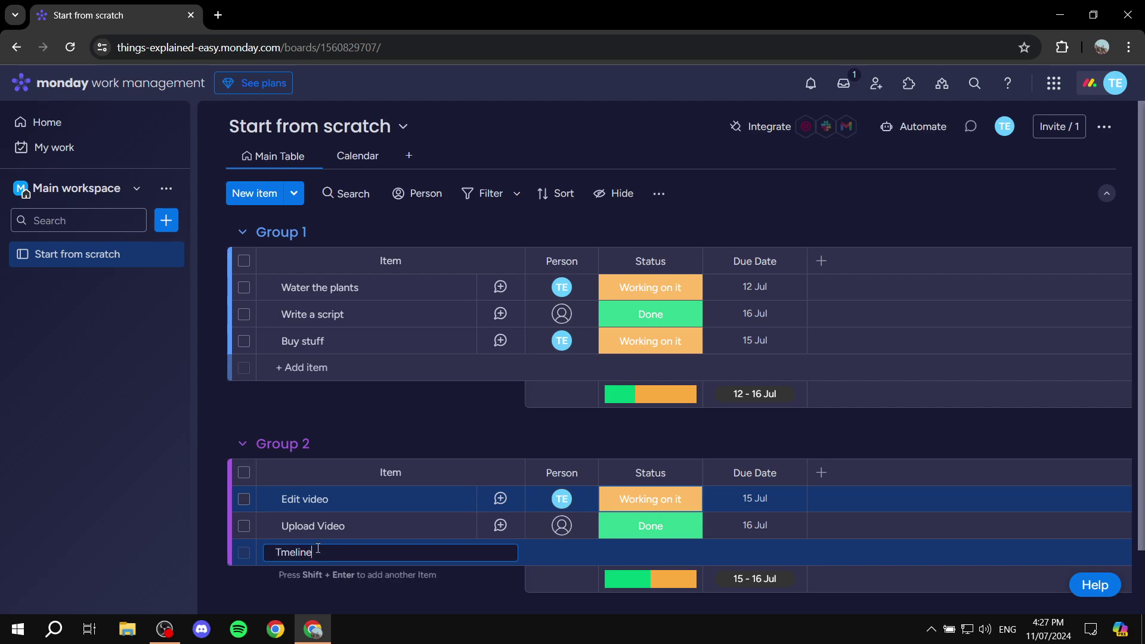
{"action": "key", "text": "Return"}
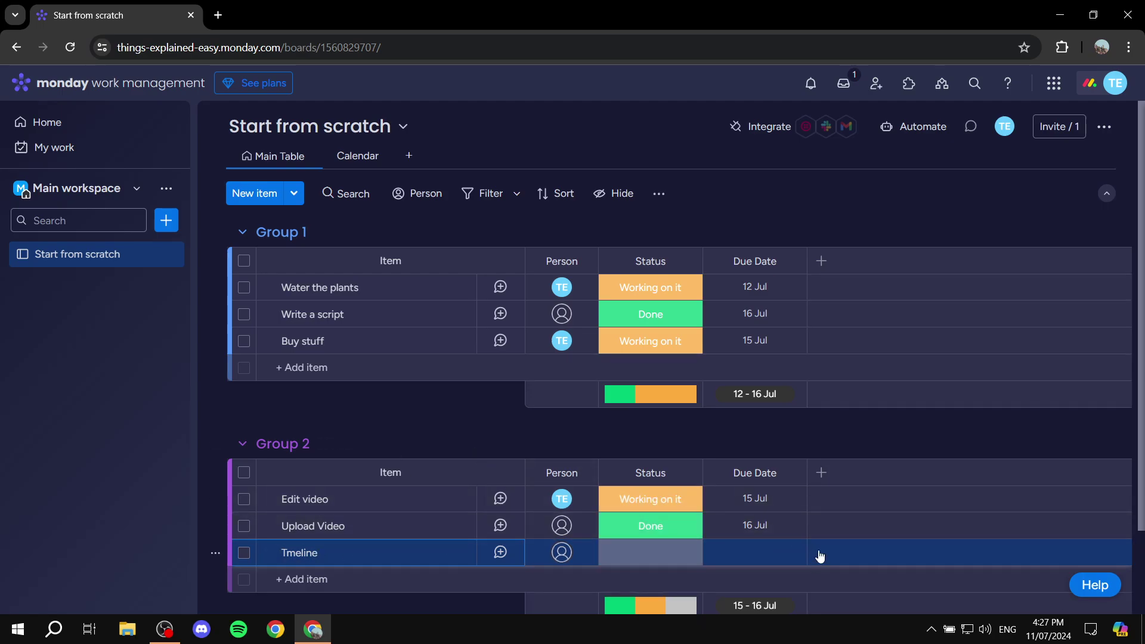
- Add a Timeline column to the board and set the "Tmeline" item's dates to 12–19 July 2024
{"action": "left_click", "coordinate": [822, 477]}
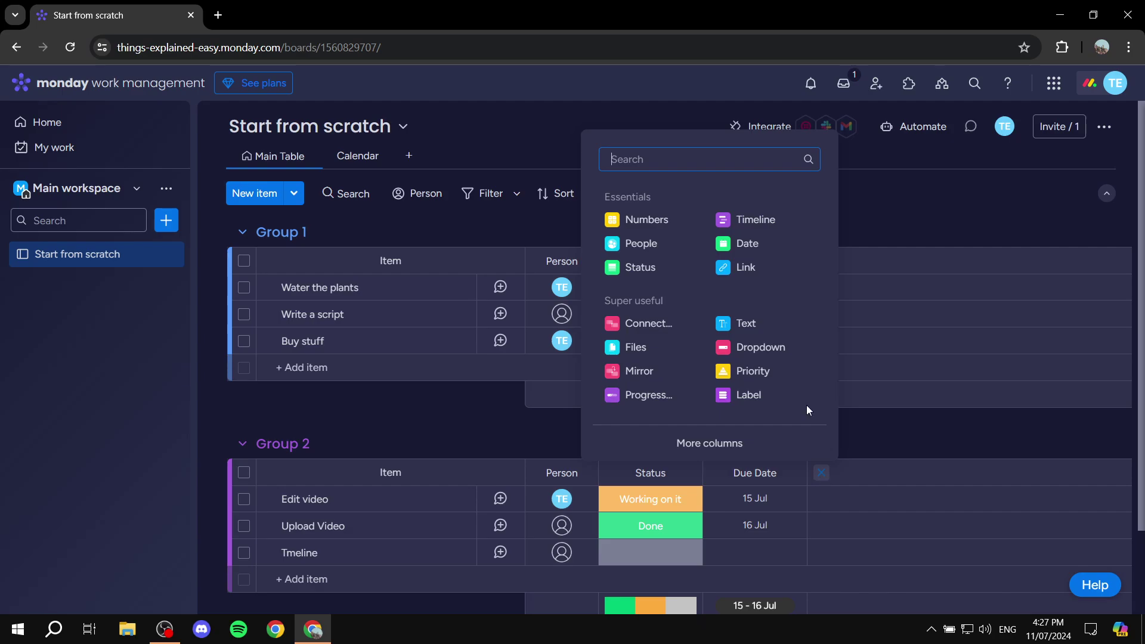
{"action": "left_click", "coordinate": [768, 220]}
{"action": "scroll", "coordinate": [692, 500], "scroll_direction": "down", "scroll_amount": 1}
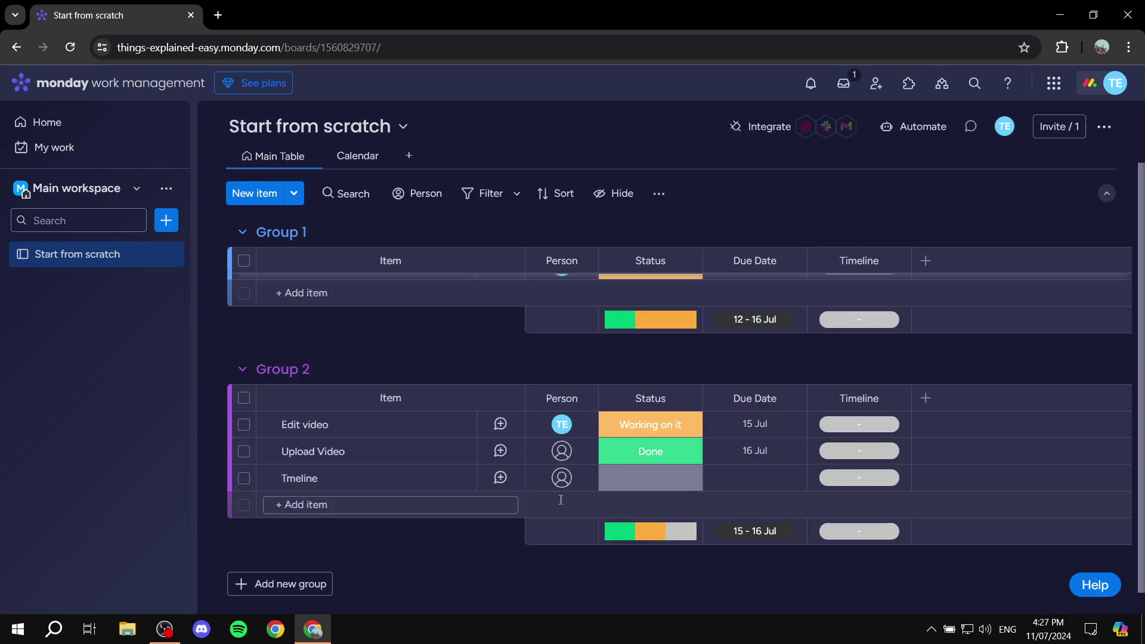
{"action": "left_click", "coordinate": [855, 479]}
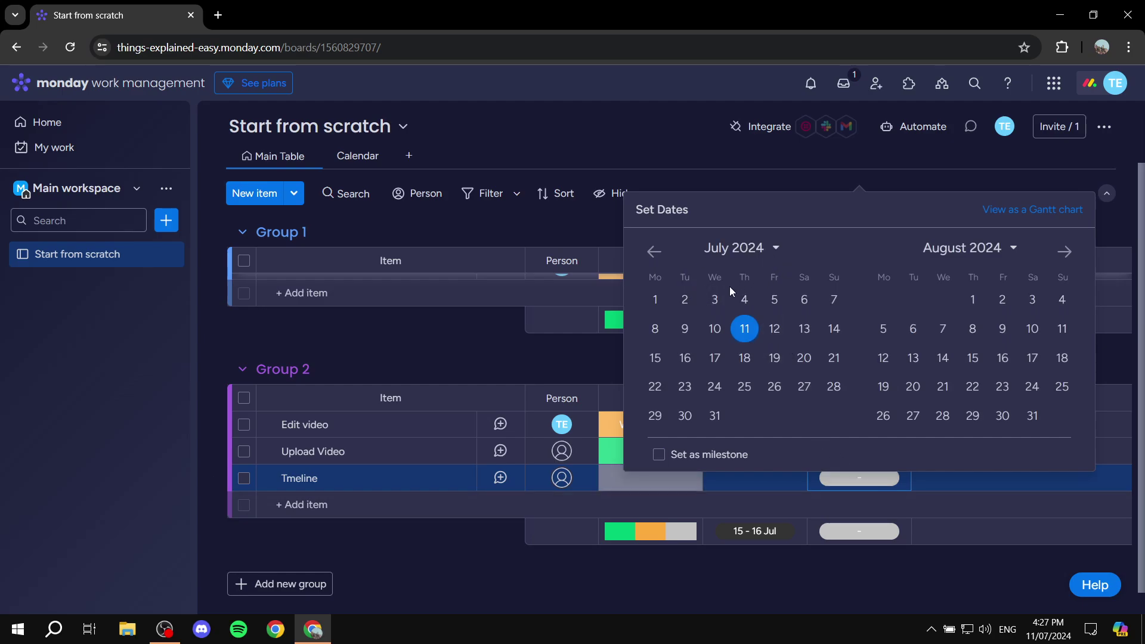
{"action": "left_click", "coordinate": [778, 330]}
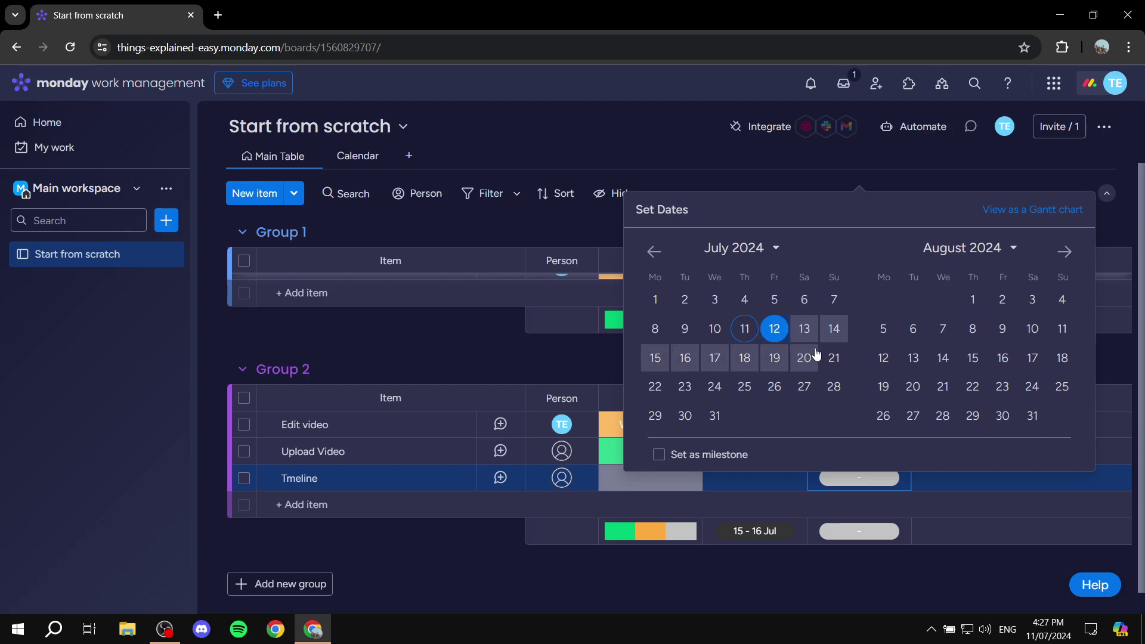
{"action": "left_click", "coordinate": [775, 358]}
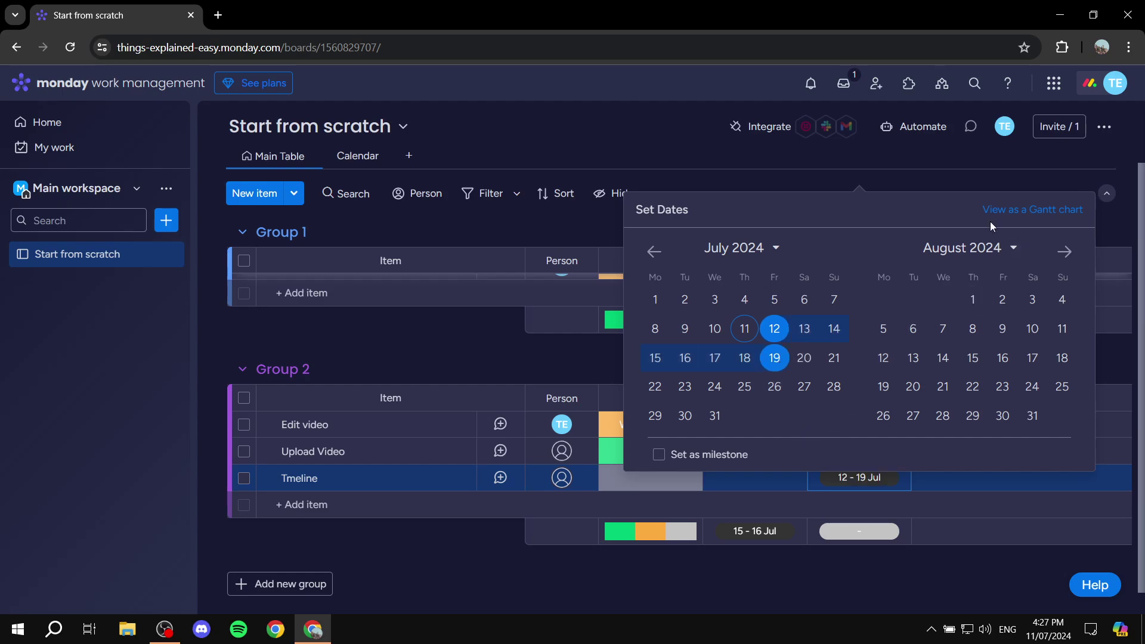
{"action": "left_click", "coordinate": [970, 156]}
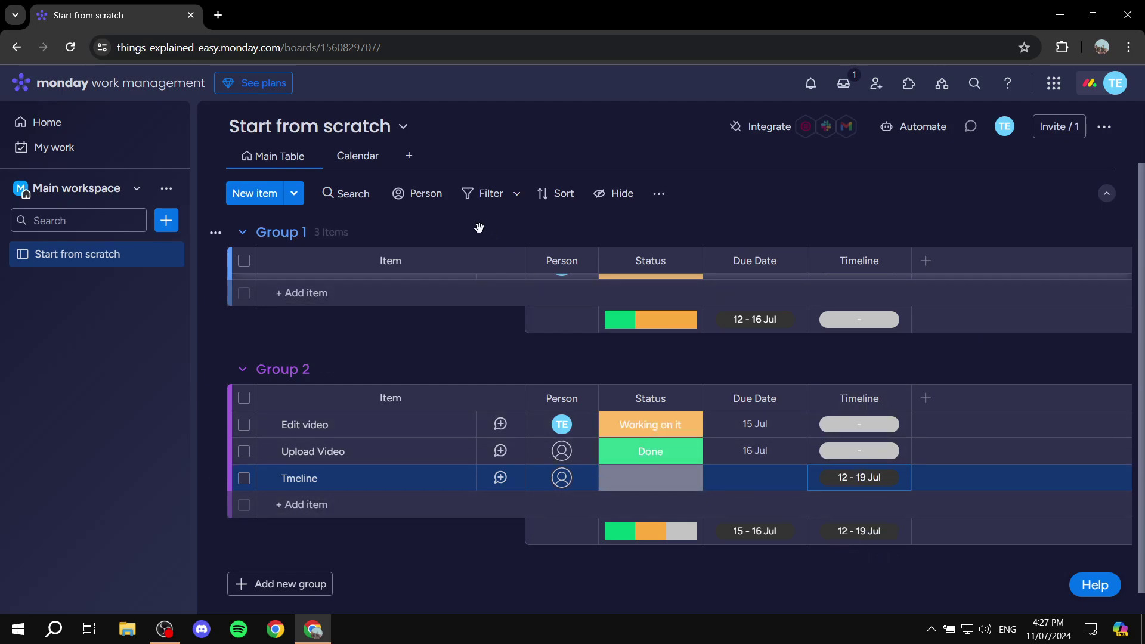
- Delete the board's existing Calendar view and add a new Calendar view in its place
{"action": "left_click", "coordinate": [358, 154]}
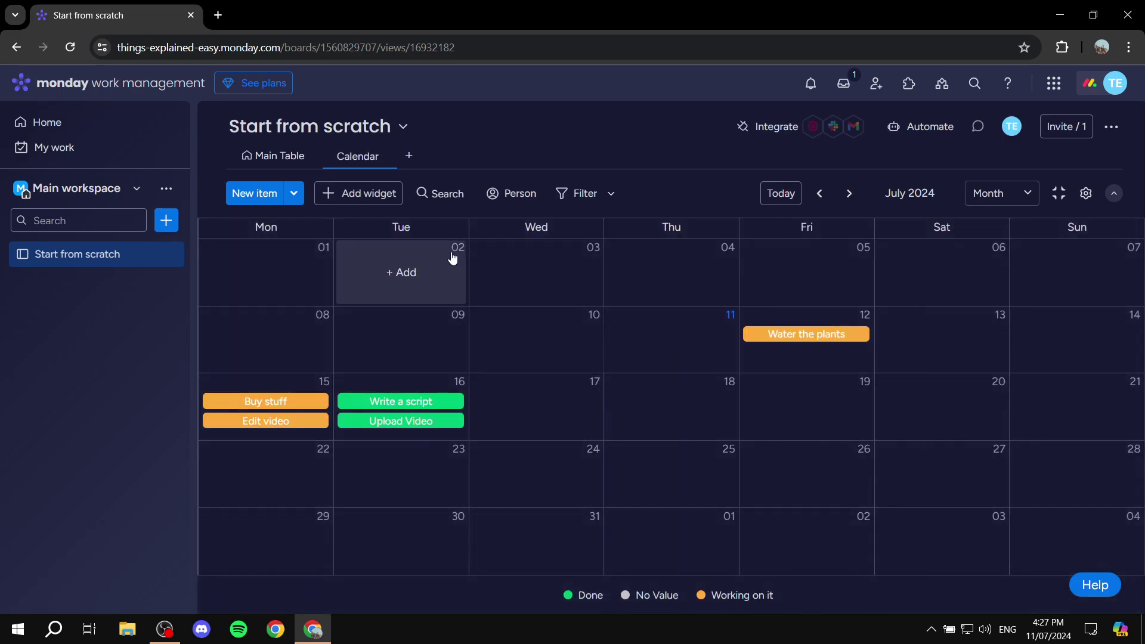
{"action": "left_click", "coordinate": [384, 156]}
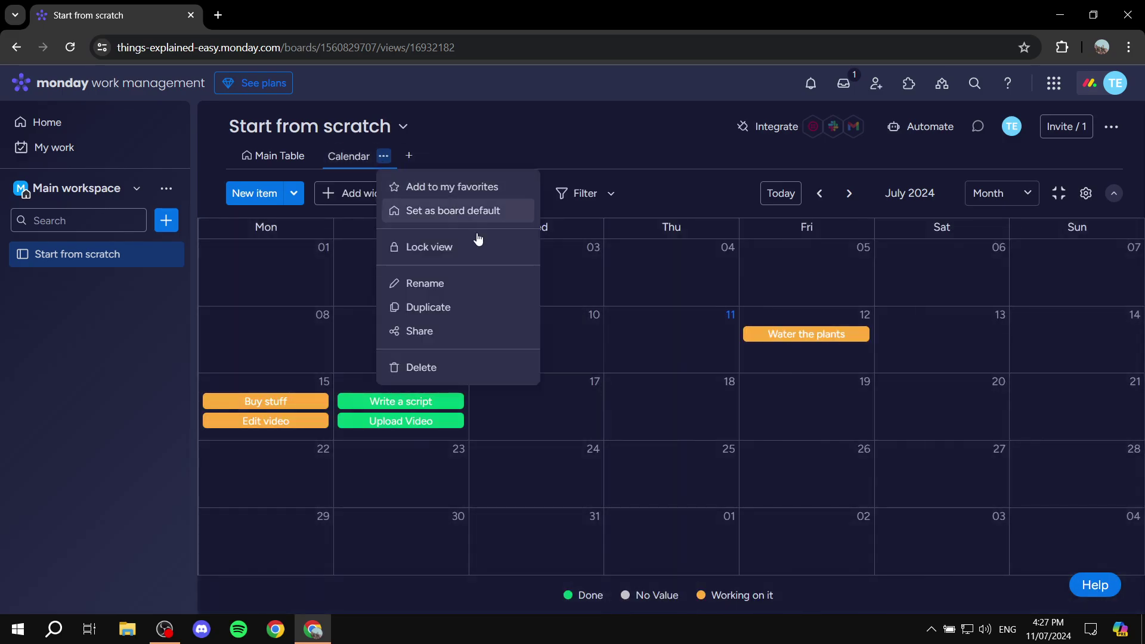
{"action": "left_click", "coordinate": [449, 374]}
{"action": "left_click", "coordinate": [335, 155]}
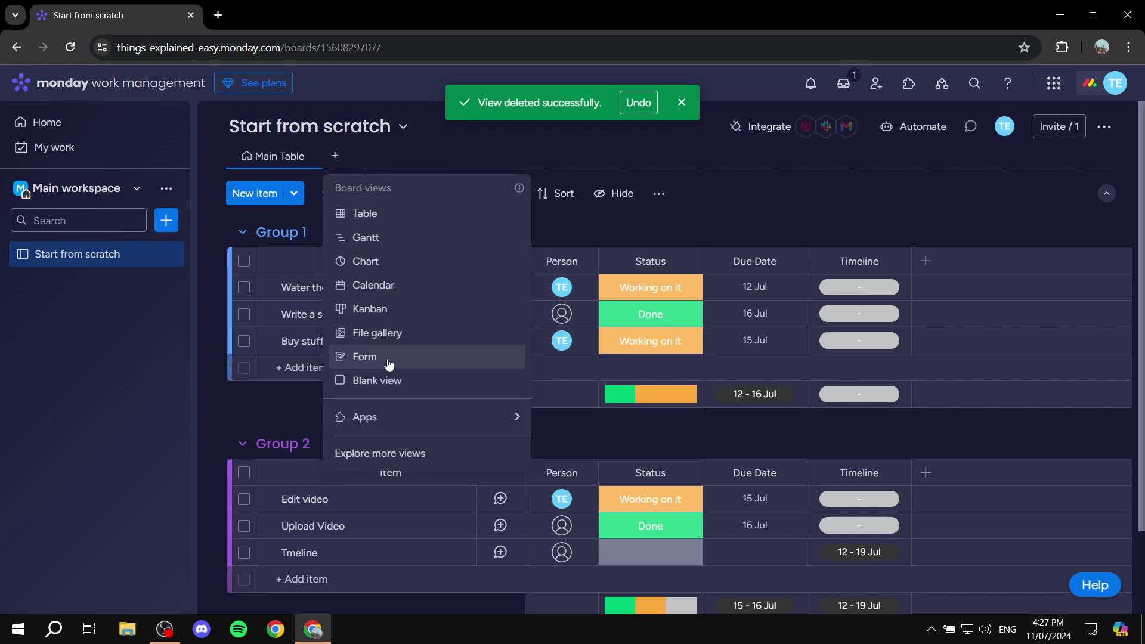
{"action": "left_click", "coordinate": [404, 286]}
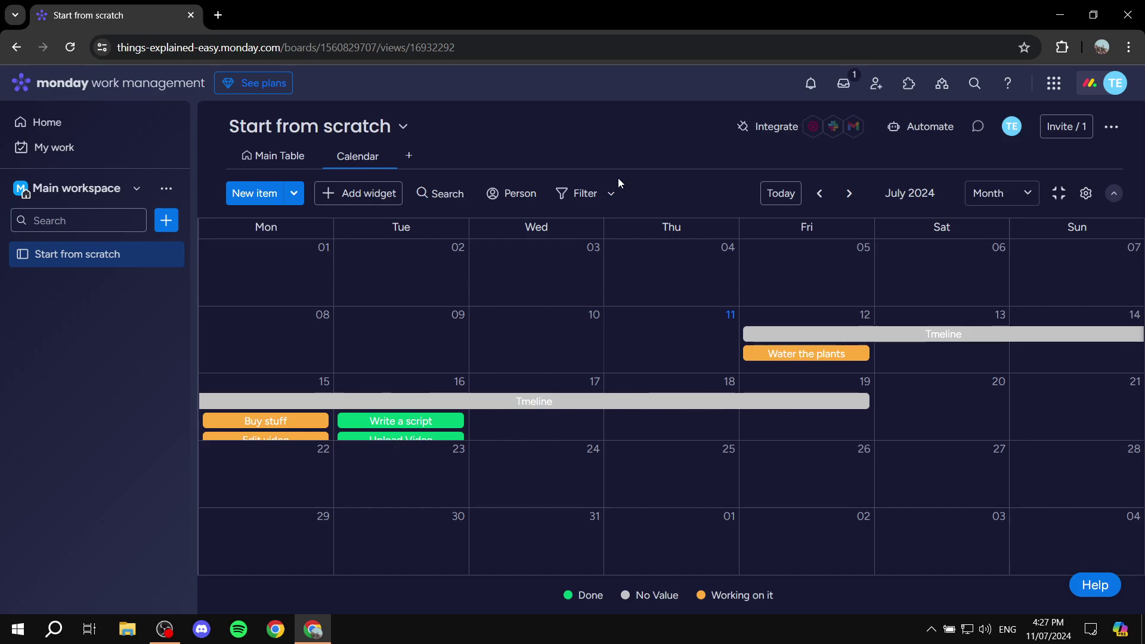
- Set the status of the "Tmeline" calendar item to Working on it and close its details
{"action": "left_click", "coordinate": [644, 403]}
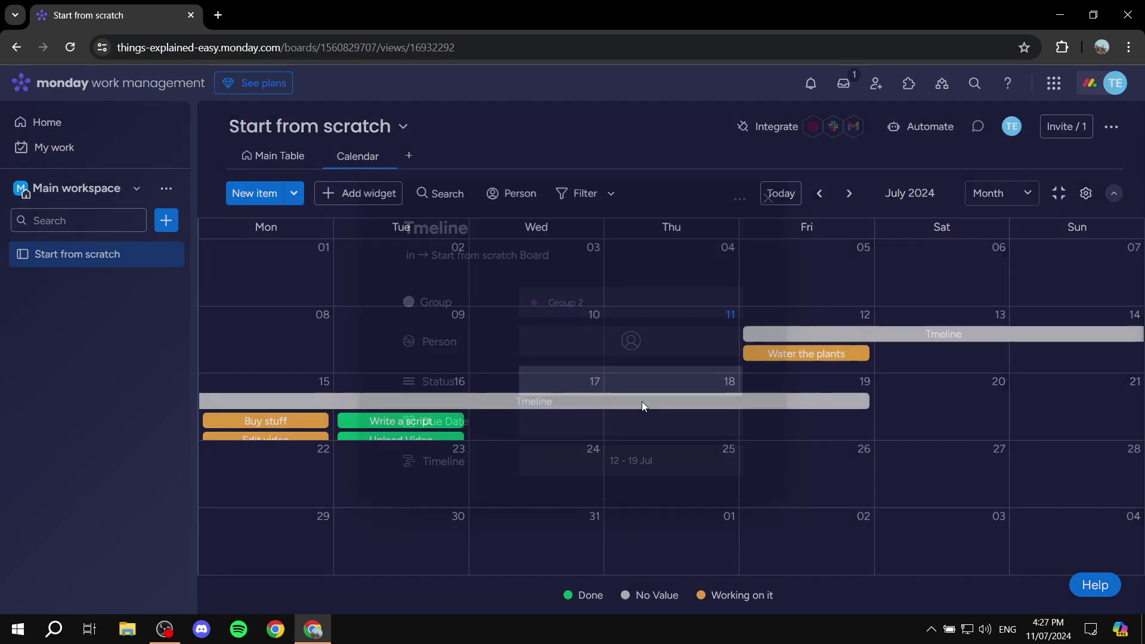
{"action": "left_click", "coordinate": [628, 387]}
{"action": "left_click", "coordinate": [656, 425]}
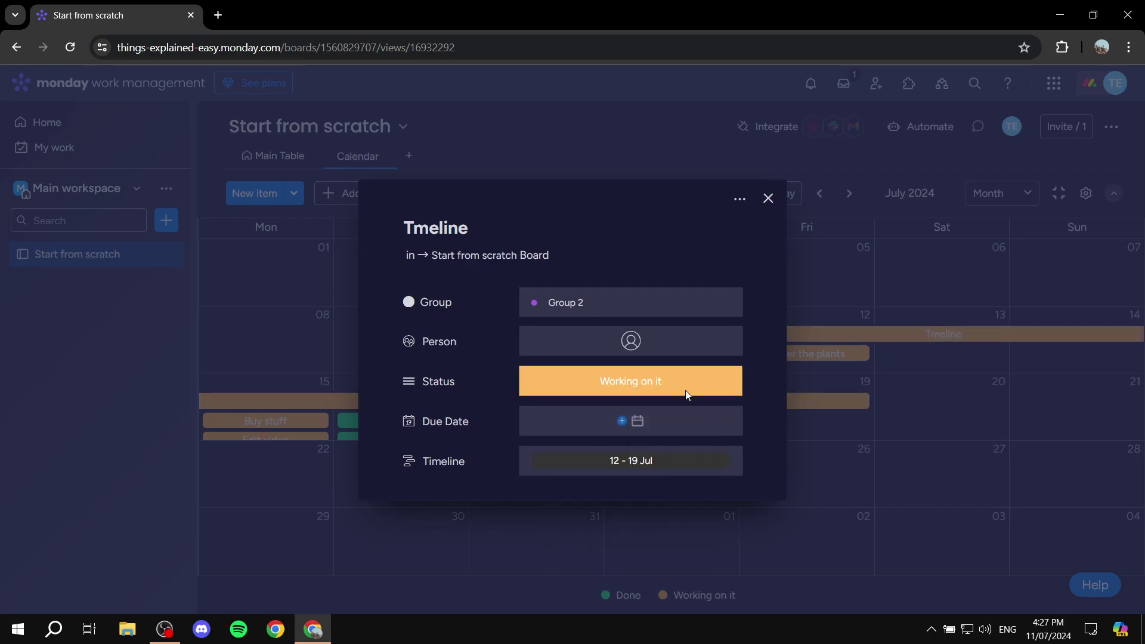
{"action": "left_click", "coordinate": [768, 198]}
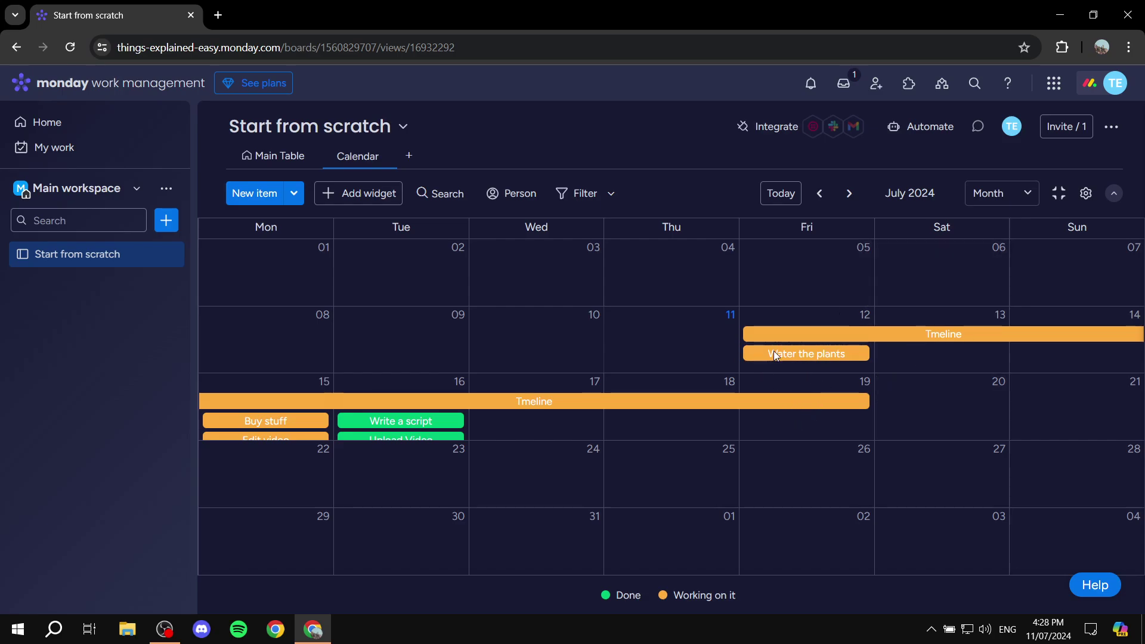
- Start a new calendar item on 11 July, name it "Example" and place it in Group 2
{"action": "left_click", "coordinate": [681, 340]}
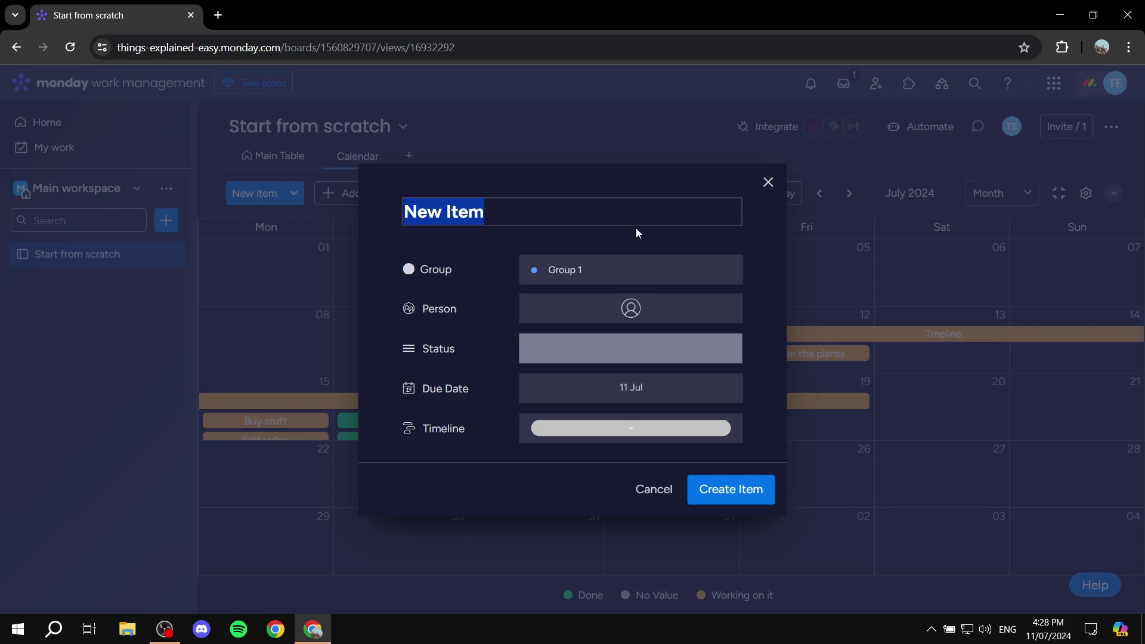
{"action": "type", "text": "U"}
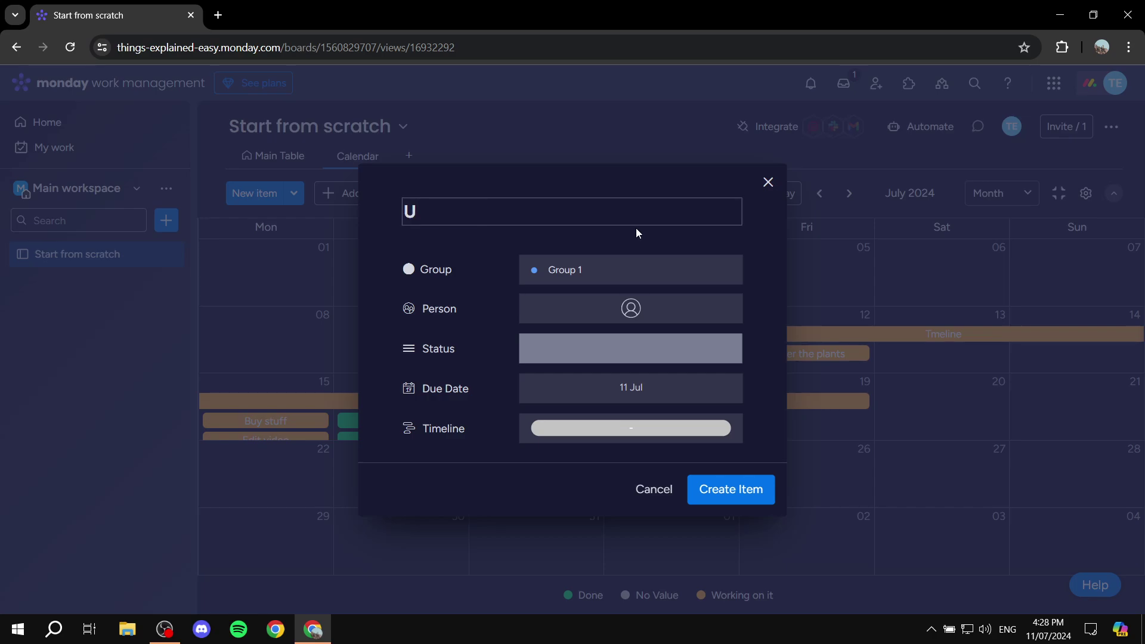
{"action": "type", "text": "Example"}
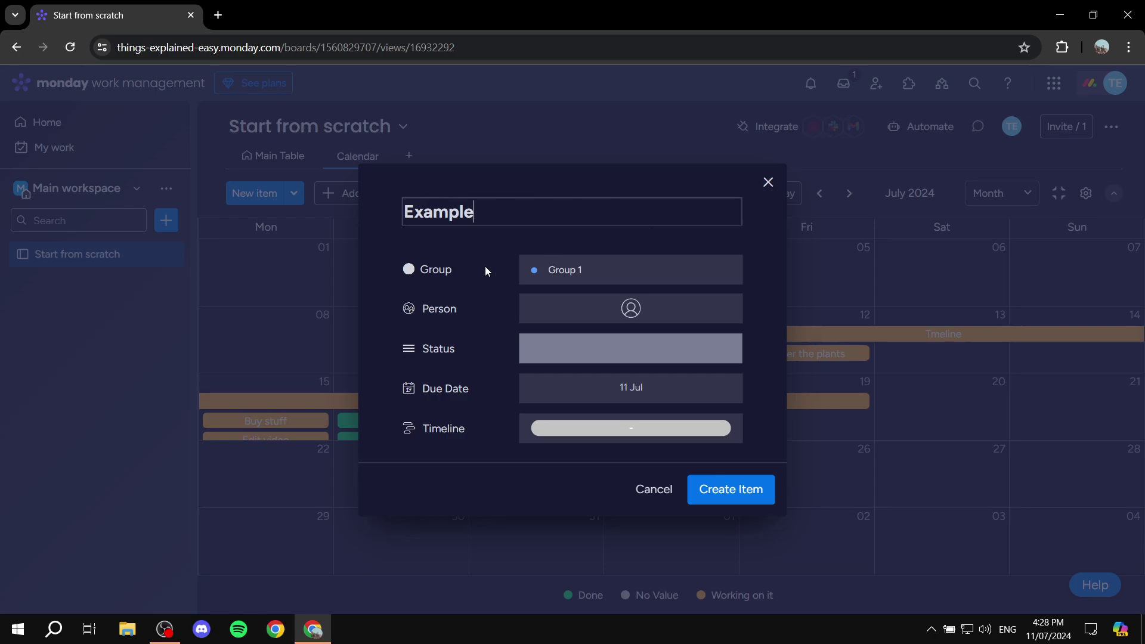
{"action": "left_click", "coordinate": [572, 270]}
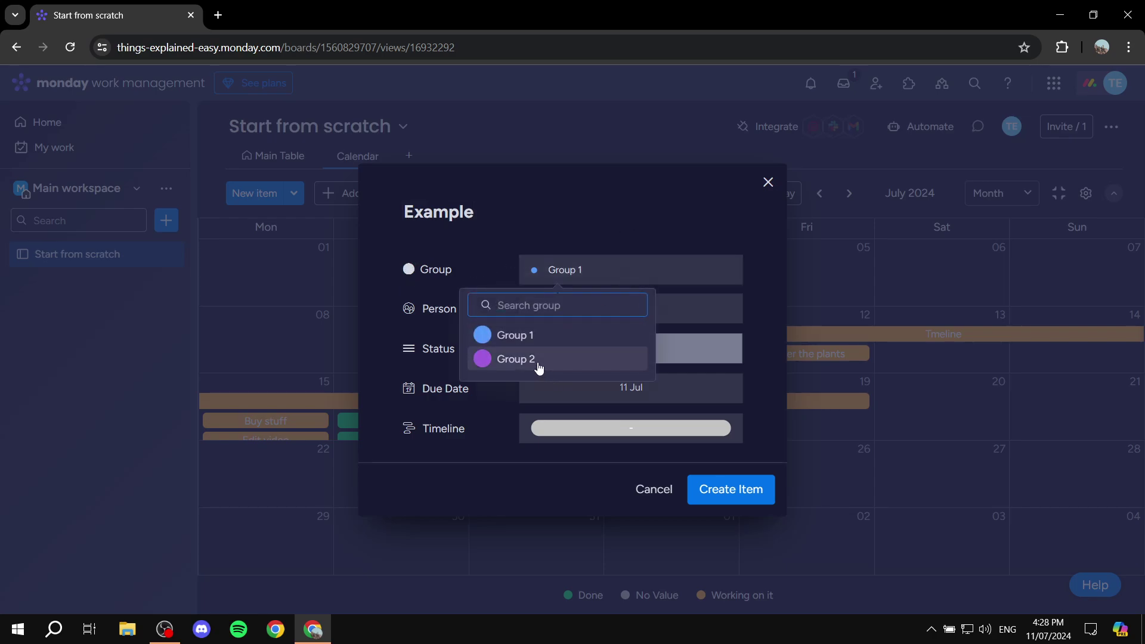
{"action": "left_click", "coordinate": [529, 362]}
- Assign the suggested team member to the new "Example" item and set its status to Working on it
{"action": "left_click", "coordinate": [590, 310]}
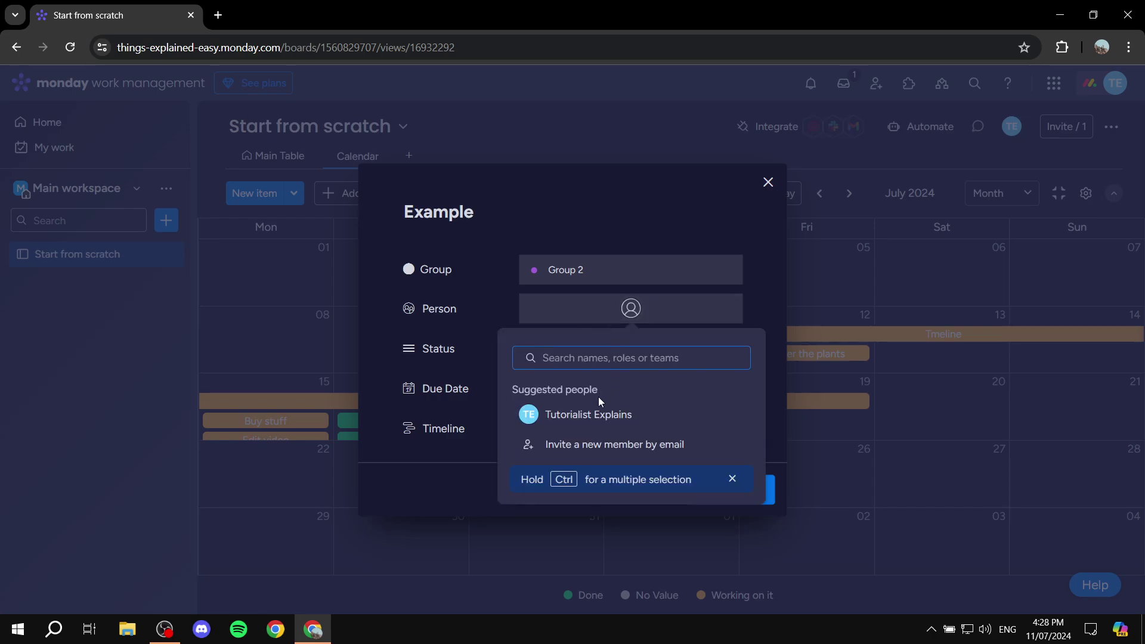
{"action": "left_click", "coordinate": [595, 409]}
{"action": "left_click", "coordinate": [587, 343]}
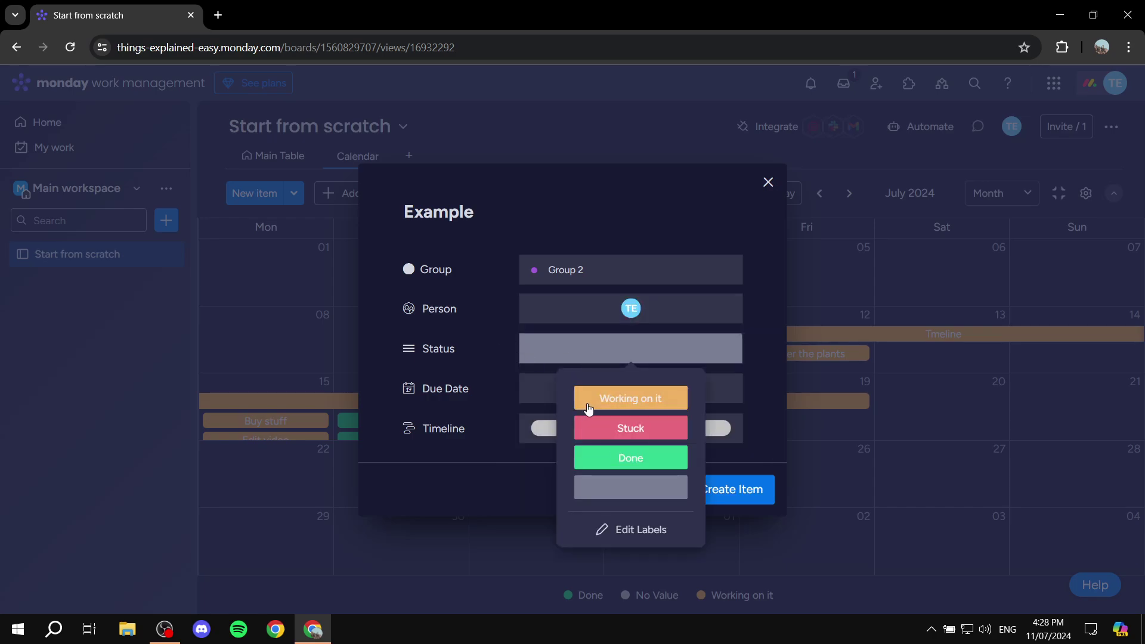
{"action": "left_click", "coordinate": [591, 397]}
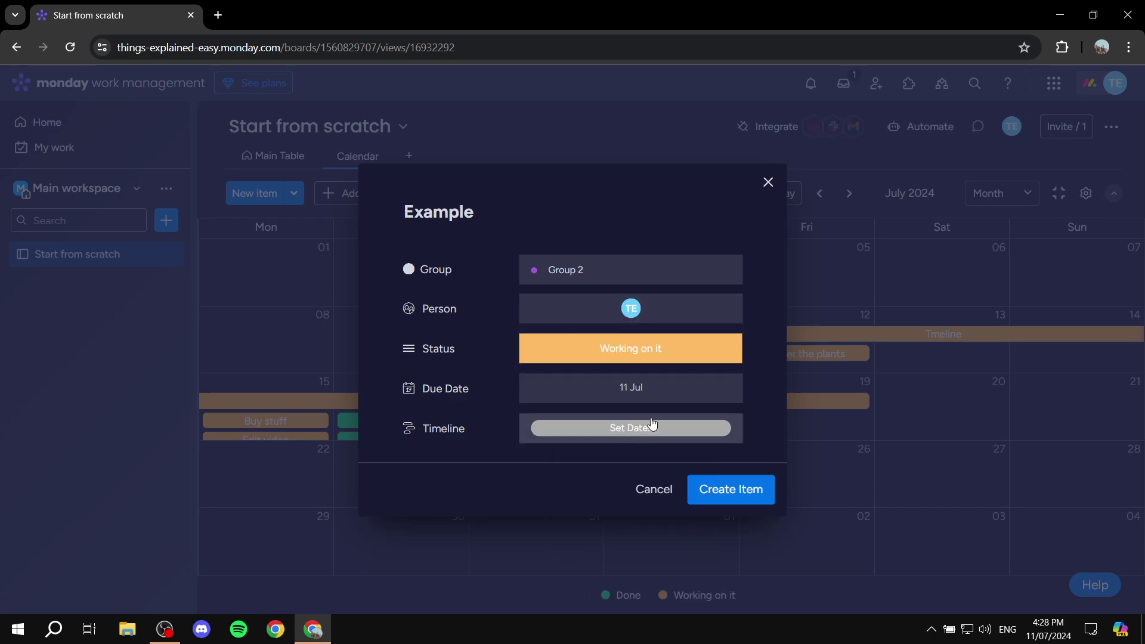
- Pick 11 July 2024 as the "Example" item's due date and leave its timeline unset
{"action": "left_click", "coordinate": [672, 396]}
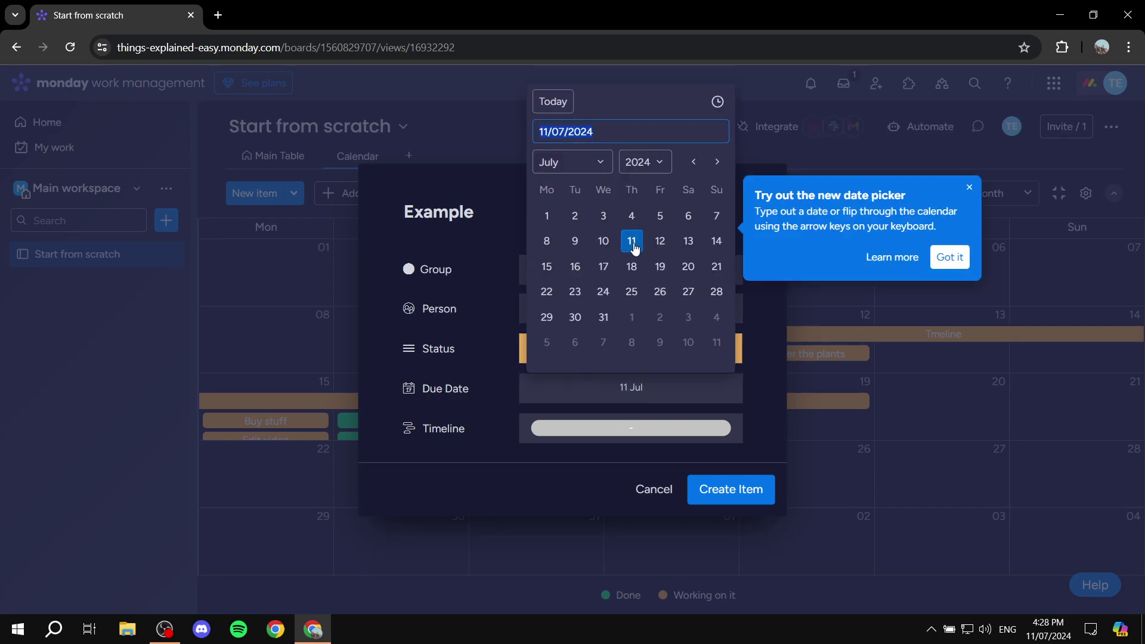
{"action": "left_click", "coordinate": [664, 397]}
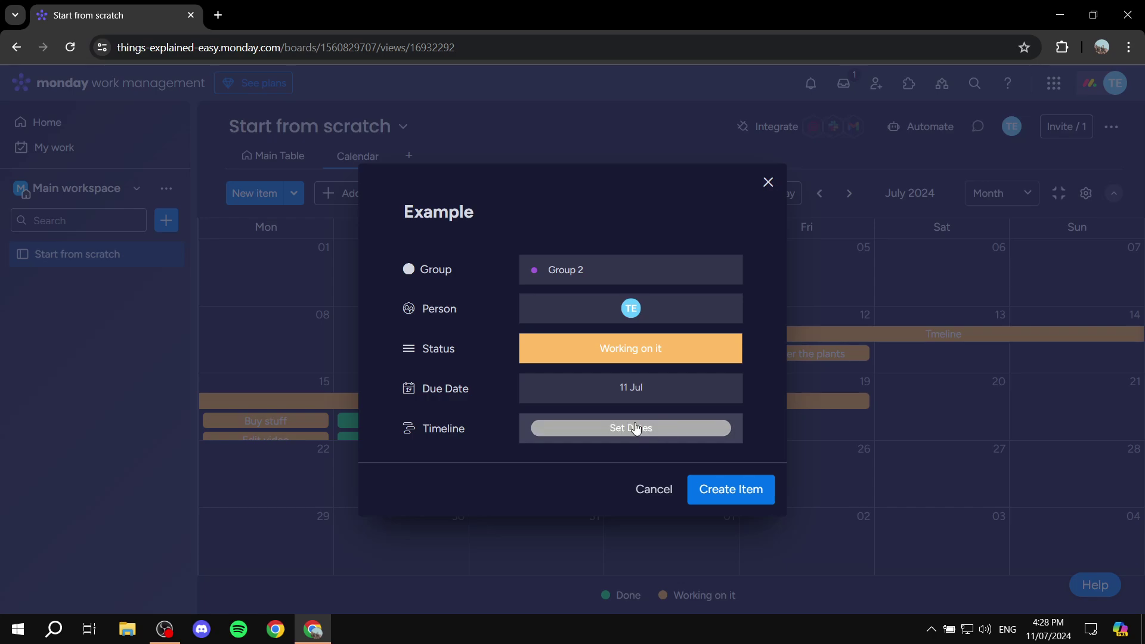
{"action": "left_click", "coordinate": [667, 389]}
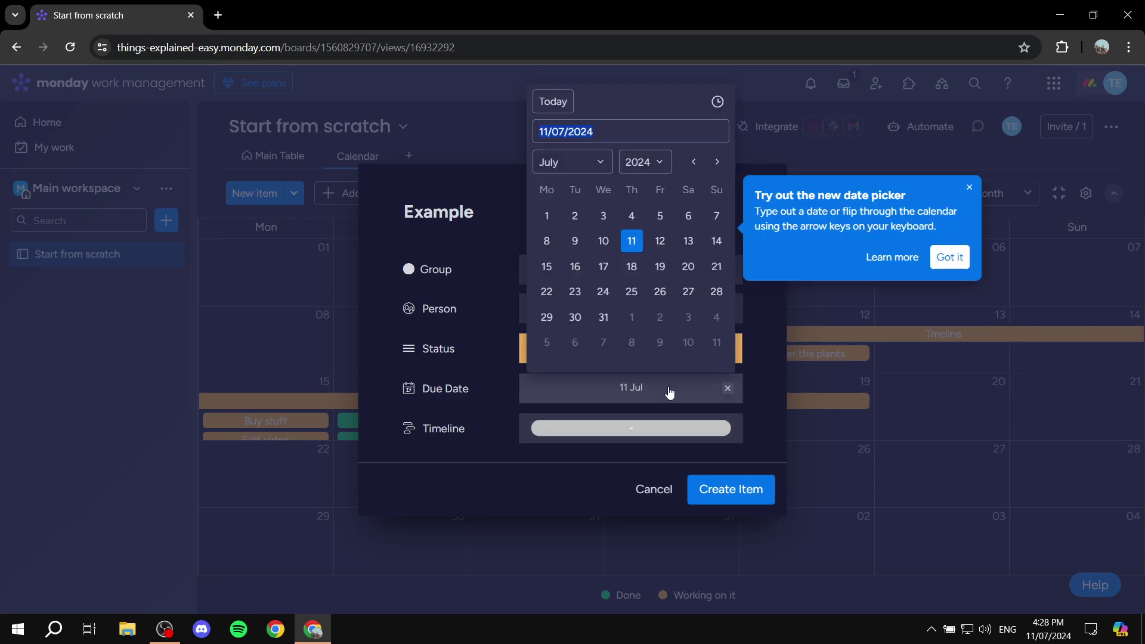
{"action": "left_click", "coordinate": [634, 244]}
{"action": "left_click", "coordinate": [648, 432]}
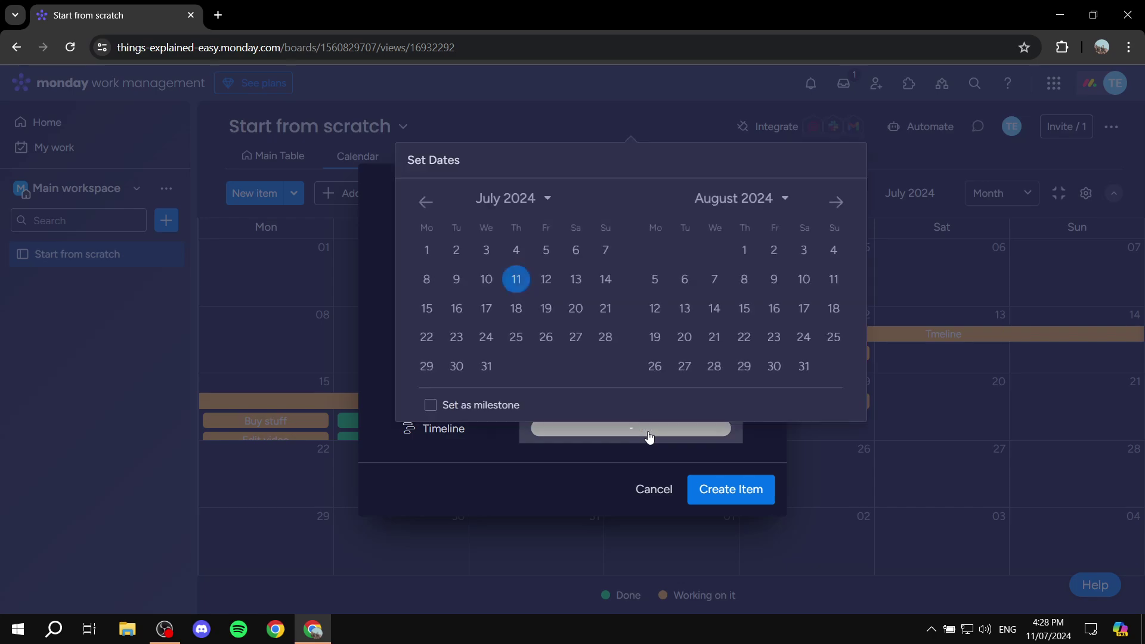
{"action": "left_click", "coordinate": [649, 439]}
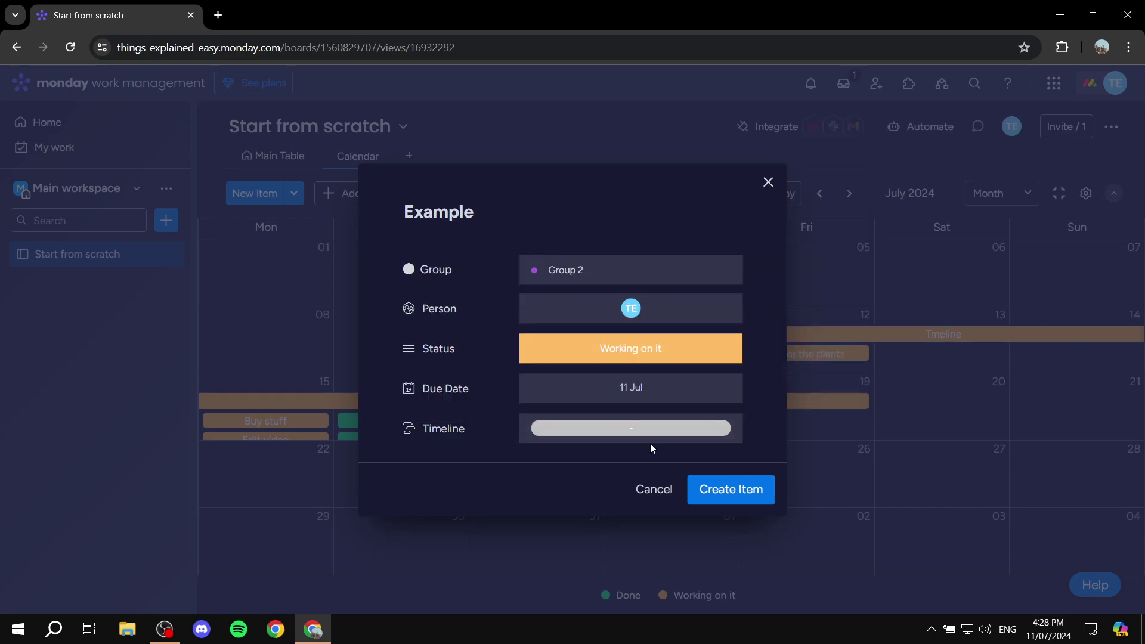
- Create the "Example" item and check its row in the Main Table before returning to the Calendar view
{"action": "left_click", "coordinate": [711, 487]}
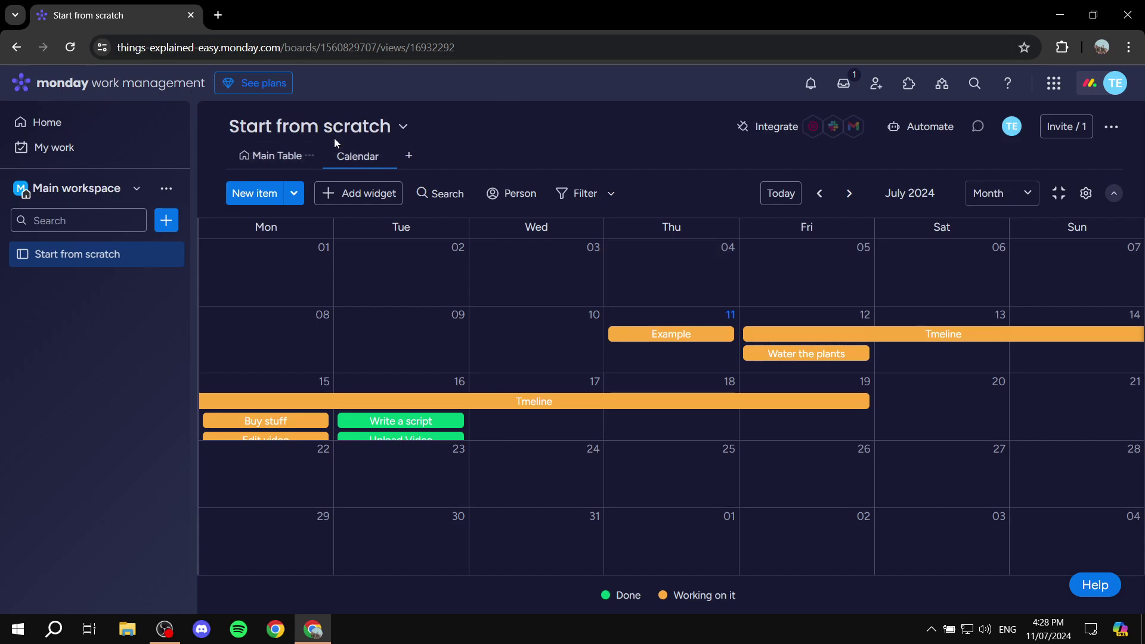
{"action": "left_click", "coordinate": [272, 156]}
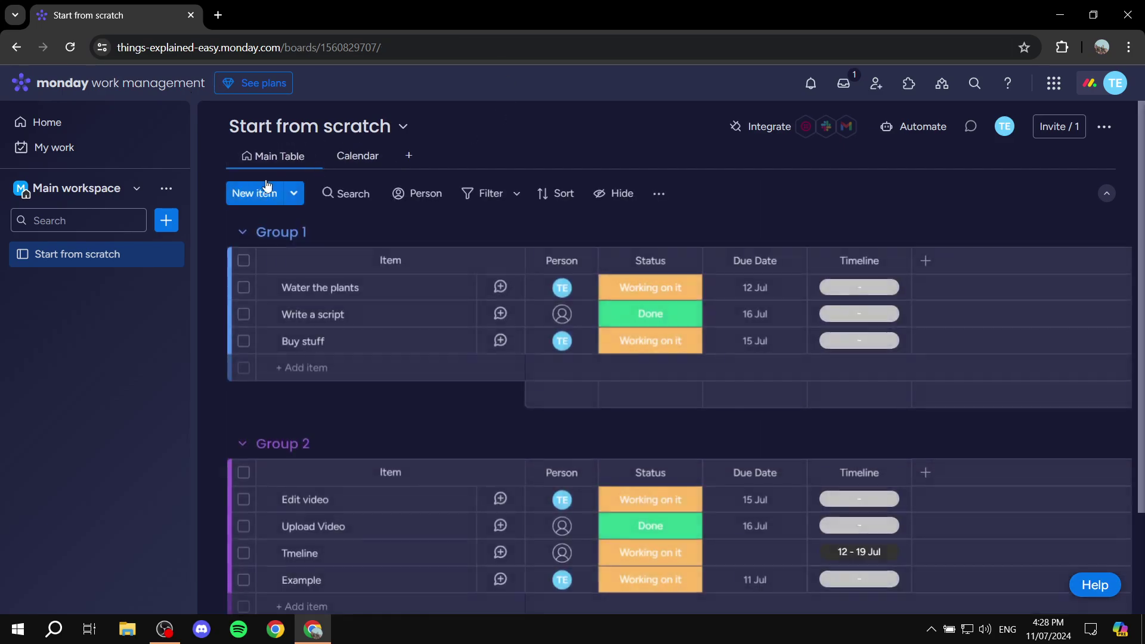
{"action": "left_click", "coordinate": [333, 157]}
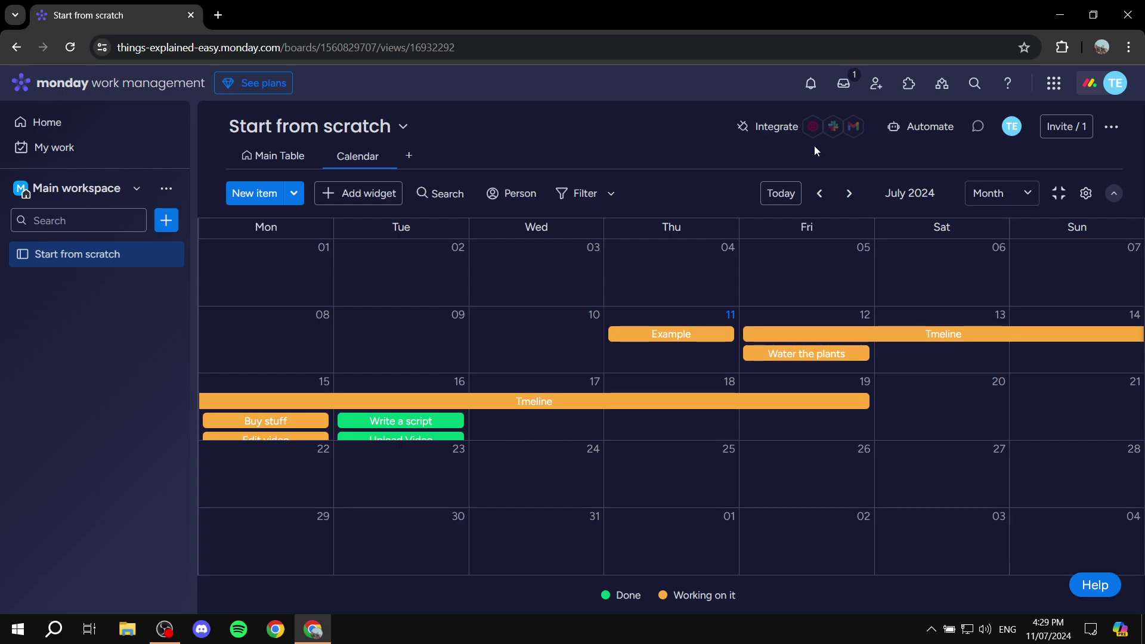
- Browse the board's available integrations and search them for "calenda"
{"action": "left_click", "coordinate": [777, 124]}
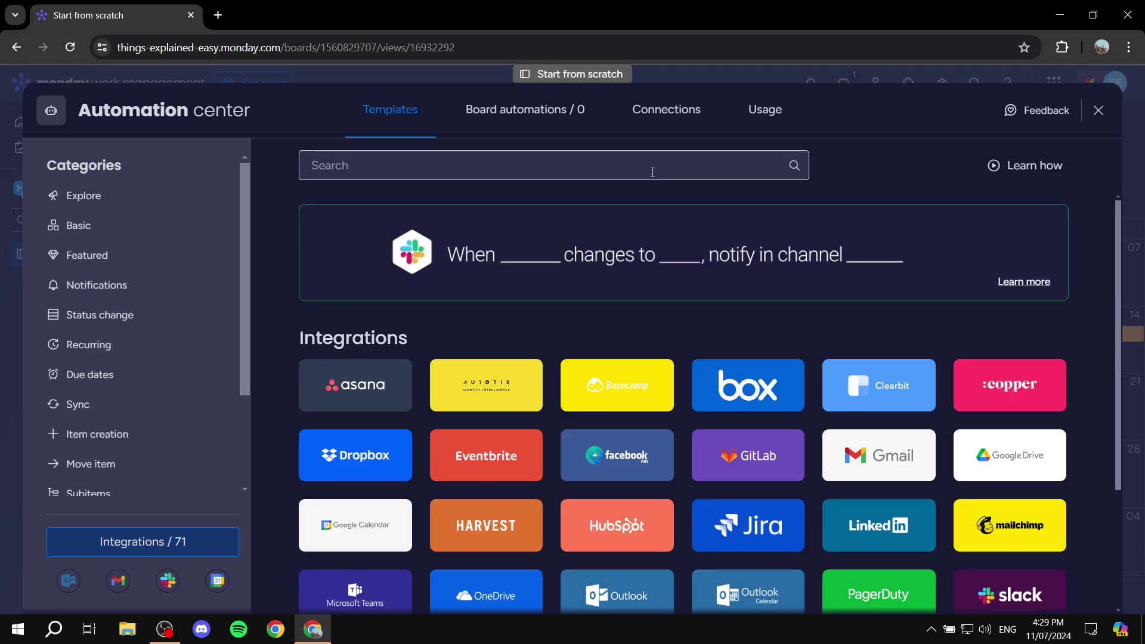
{"action": "scroll", "coordinate": [676, 312], "scroll_direction": "down", "scroll_amount": 3}
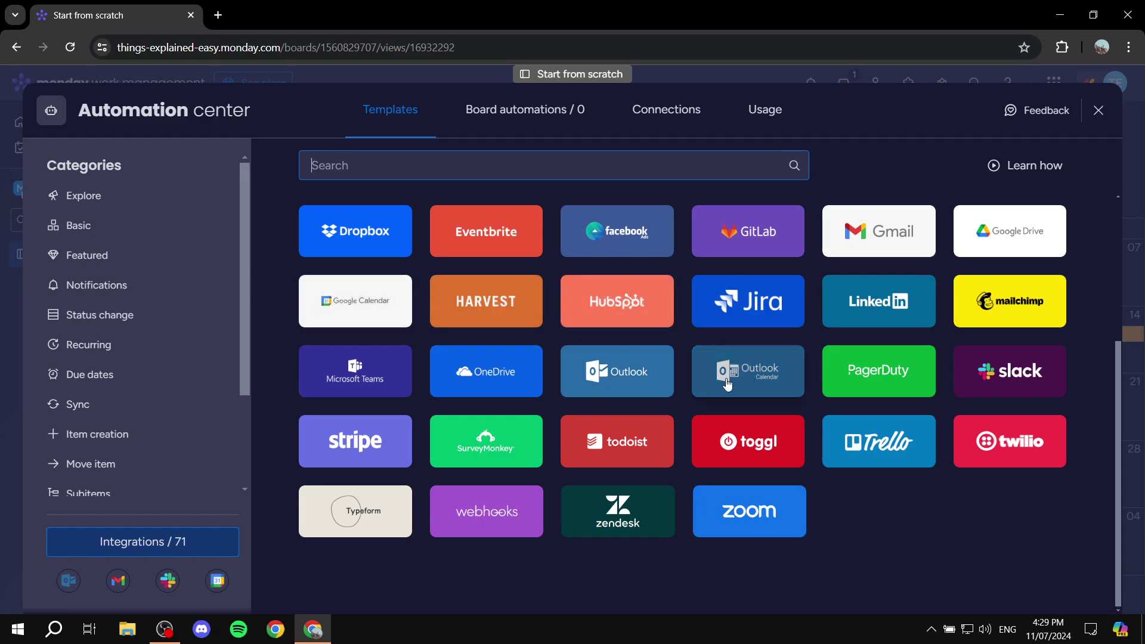
{"action": "scroll", "coordinate": [741, 383], "scroll_direction": "up", "scroll_amount": 3}
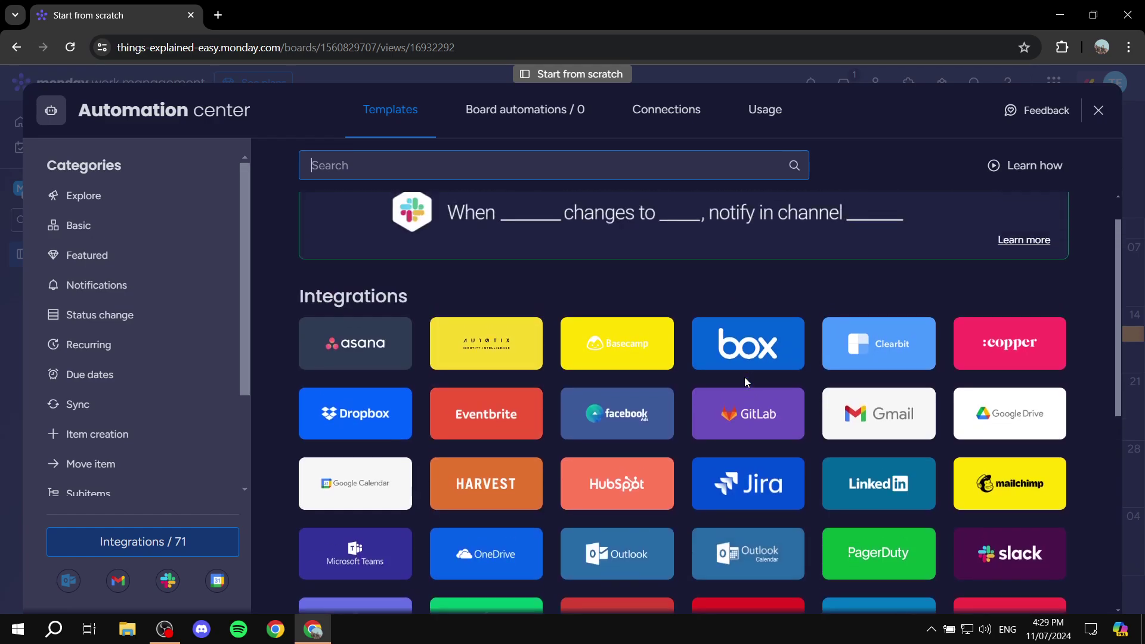
{"action": "scroll", "coordinate": [738, 382], "scroll_direction": "down", "scroll_amount": 5}
{"action": "scroll", "coordinate": [725, 378], "scroll_direction": "up", "scroll_amount": 3}
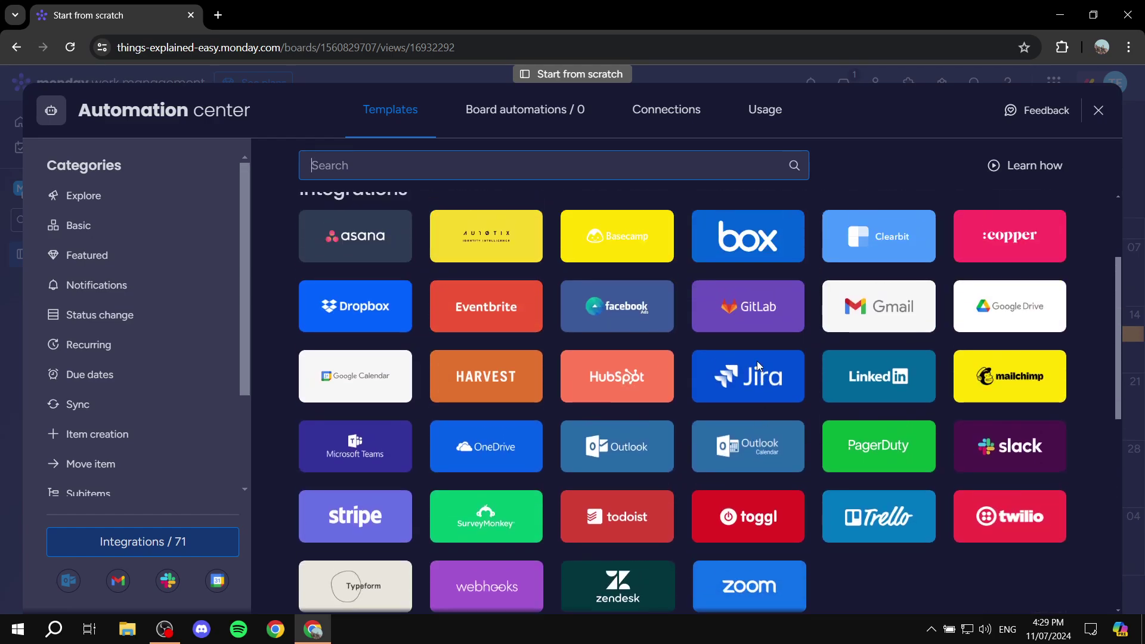
{"action": "left_click", "coordinate": [517, 165]}
{"action": "type", "text": "cal"}
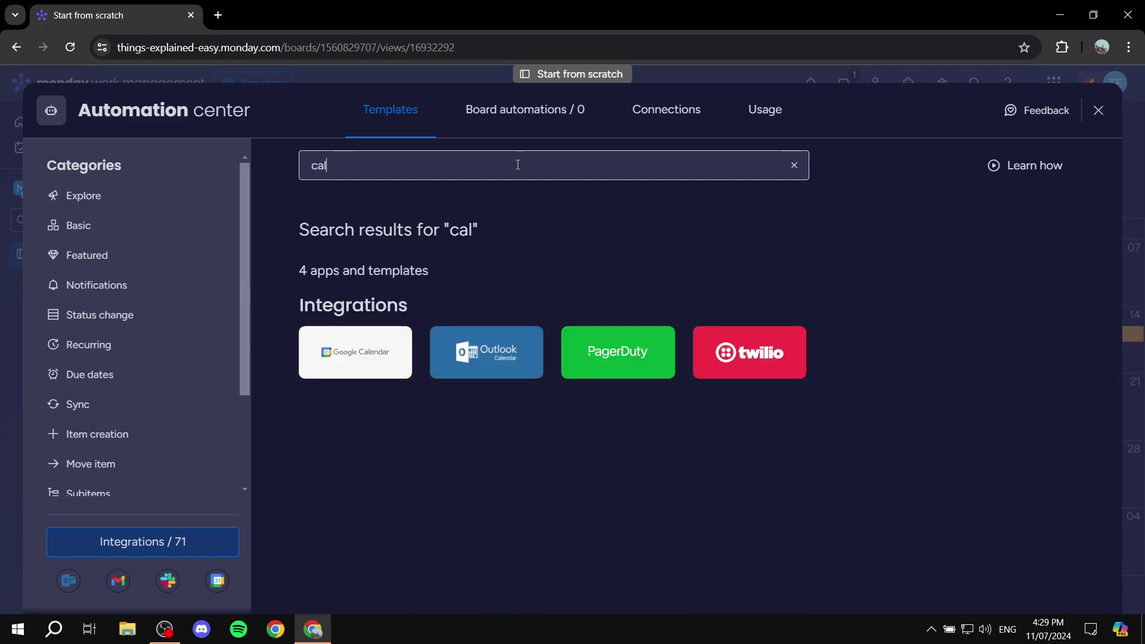
{"action": "type", "text": "enda"}
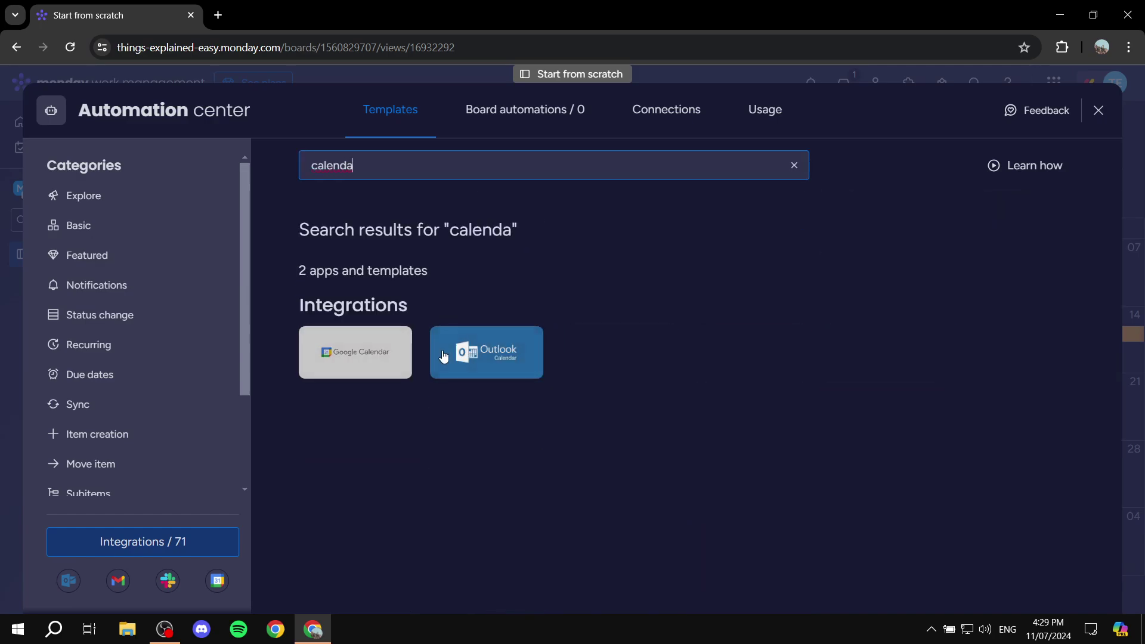